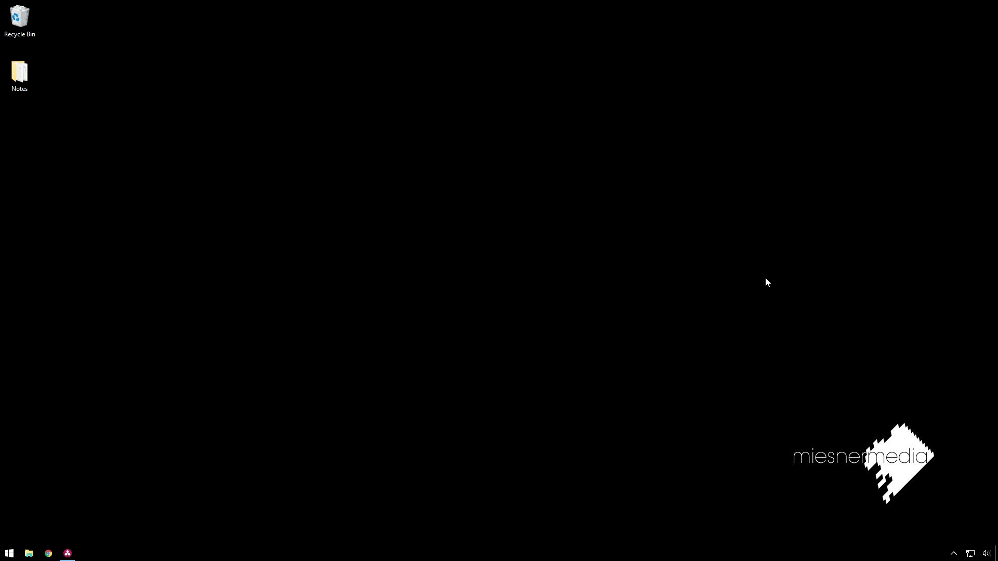
# Restore the DaVinci Resolve window, which shows the Color page of project Tuts 2
pyautogui.click(68, 553)
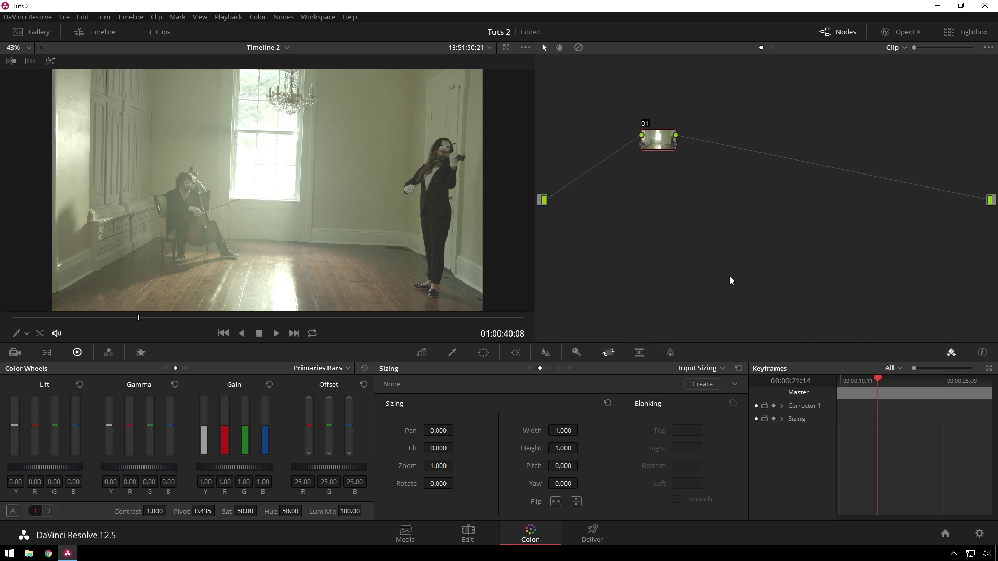
# Show the four-up Scopes window (vectorscope, parade, waveform, histogram) and place it lower right
pyautogui.hotkey('ctrl', 'shift', 'w')
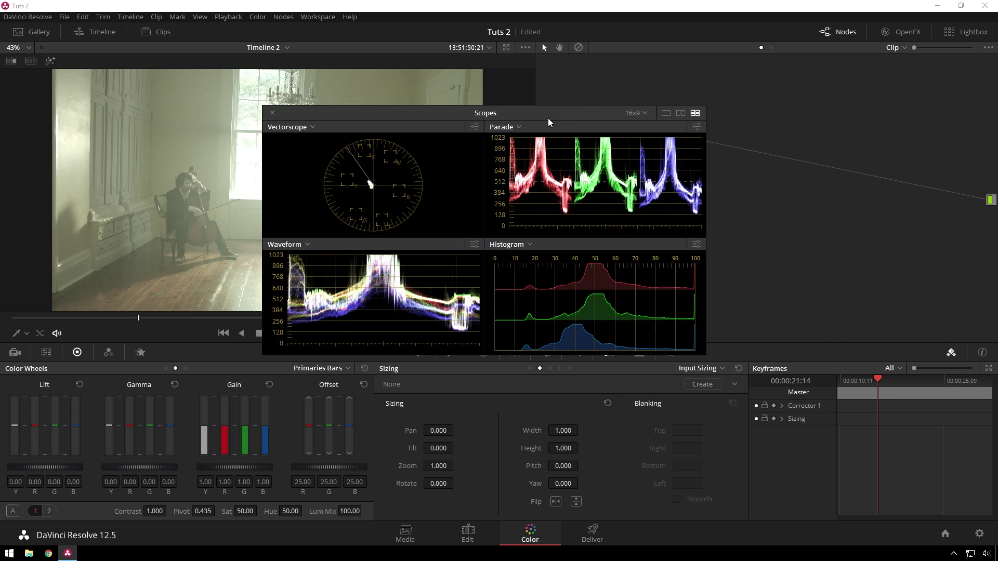
pyautogui.moveTo(547, 117); pyautogui.dragTo(810, 229)
pyautogui.rightClick(451, 164)
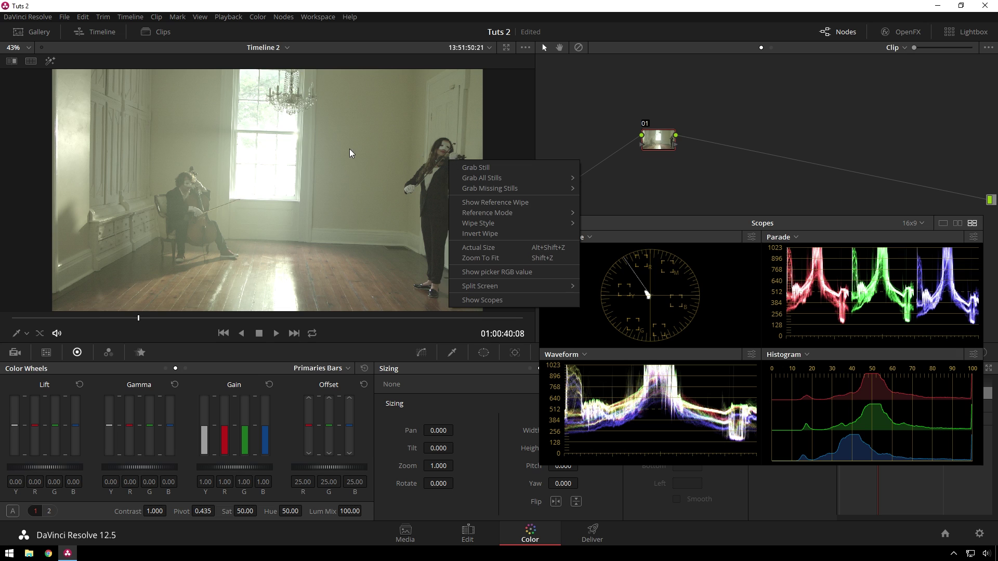
pyautogui.click(526, 304)
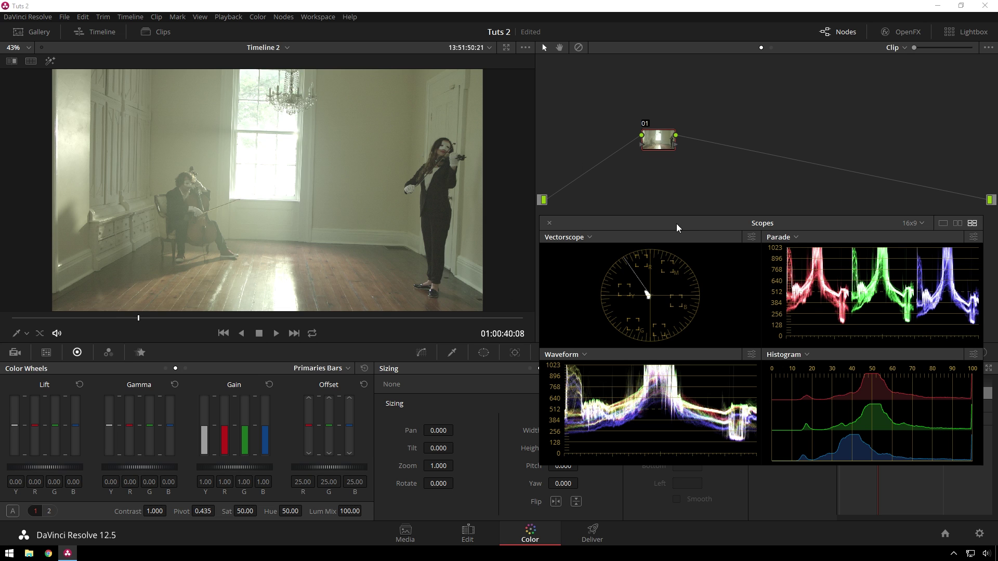
pyautogui.moveTo(676, 224); pyautogui.dragTo(642, 215)
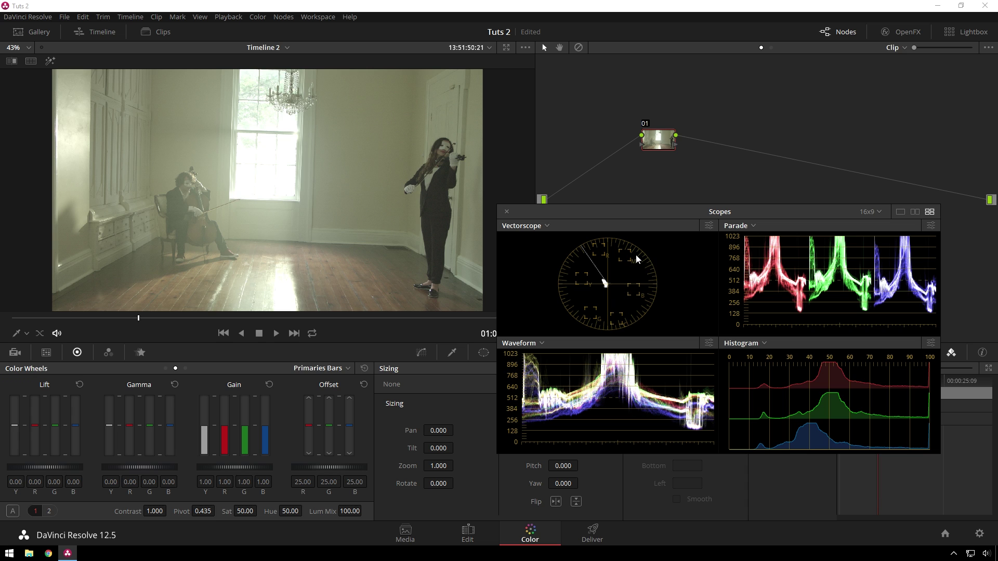
pyautogui.moveTo(678, 214); pyautogui.dragTo(716, 248)
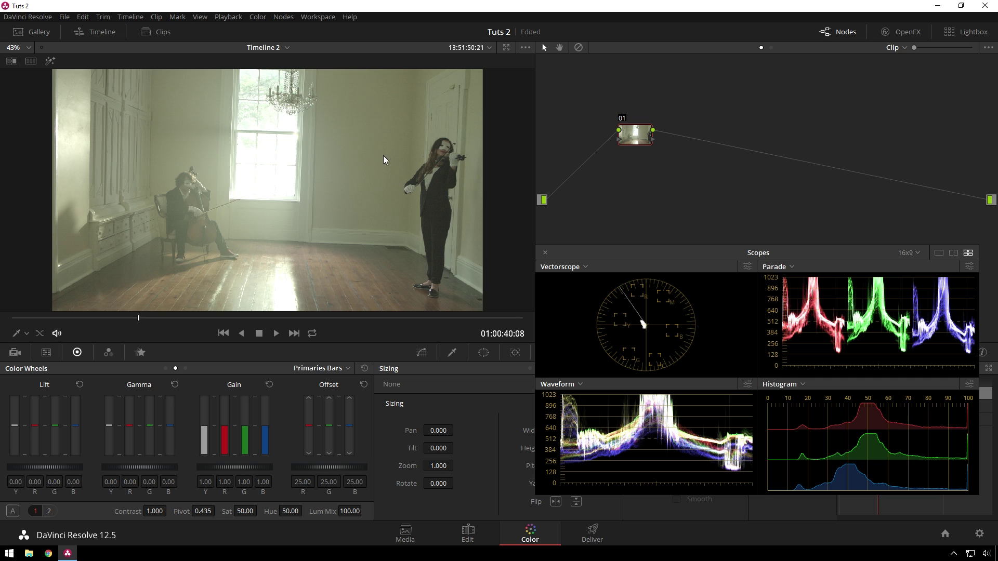
# Straighten and reframe the clip with Rotate -1.400, Zoom 1.066, Tilt 10.000 and Pan -39.000
pyautogui.moveTo(718, 250); pyautogui.dragTo(731, 138)
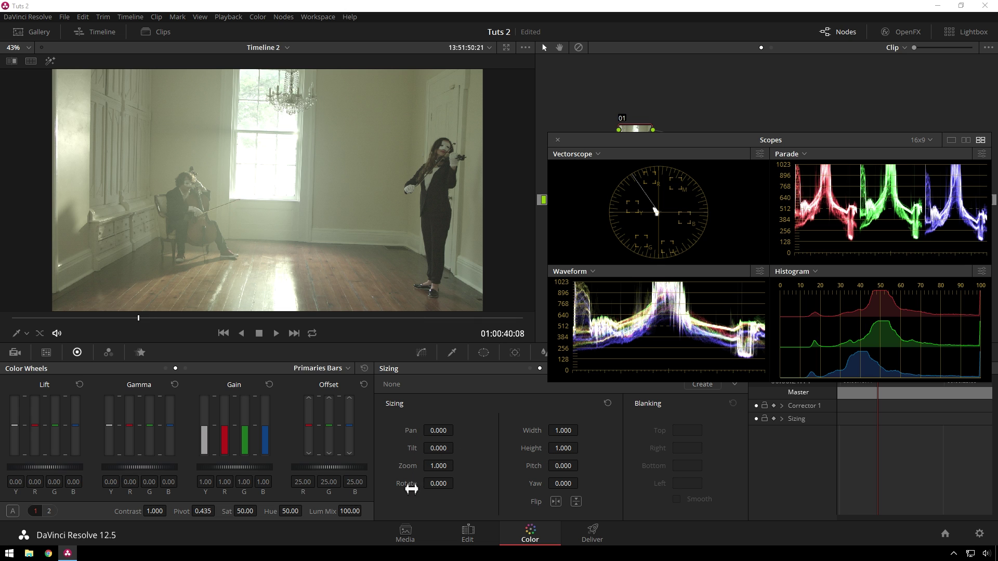
pyautogui.moveTo(411, 484); pyautogui.dragTo(357, 484)
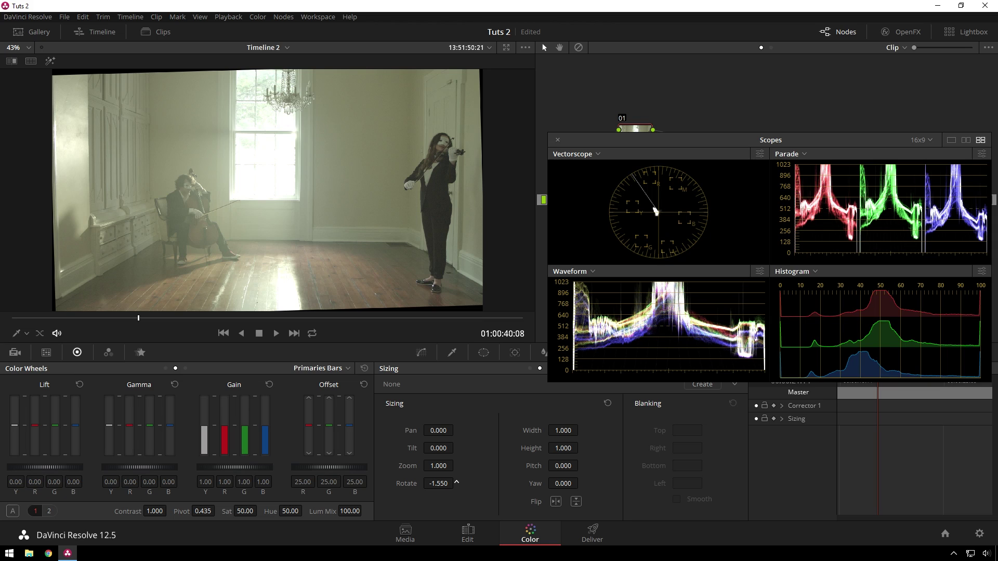
pyautogui.moveTo(457, 483); pyautogui.dragTo(456, 465)
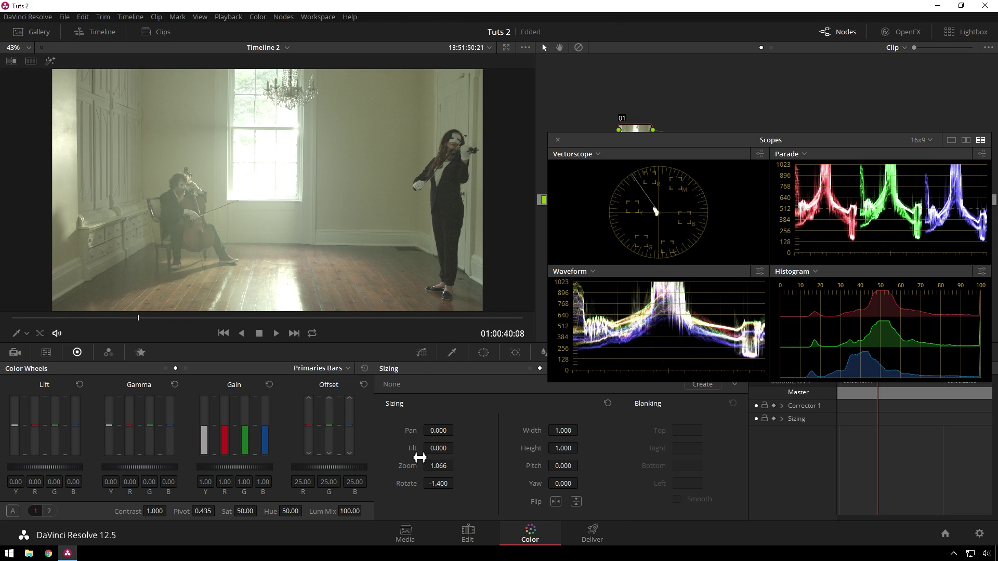
pyautogui.moveTo(411, 448); pyautogui.dragTo(374, 431)
pyautogui.moveTo(456, 430); pyautogui.dragTo(454, 430)
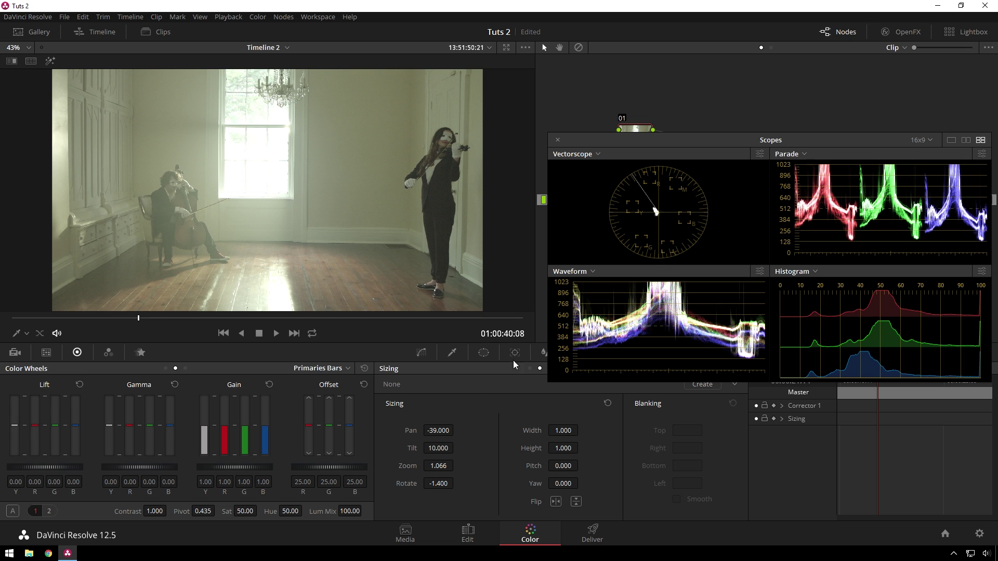
pyautogui.moveTo(727, 140); pyautogui.dragTo(711, 226)
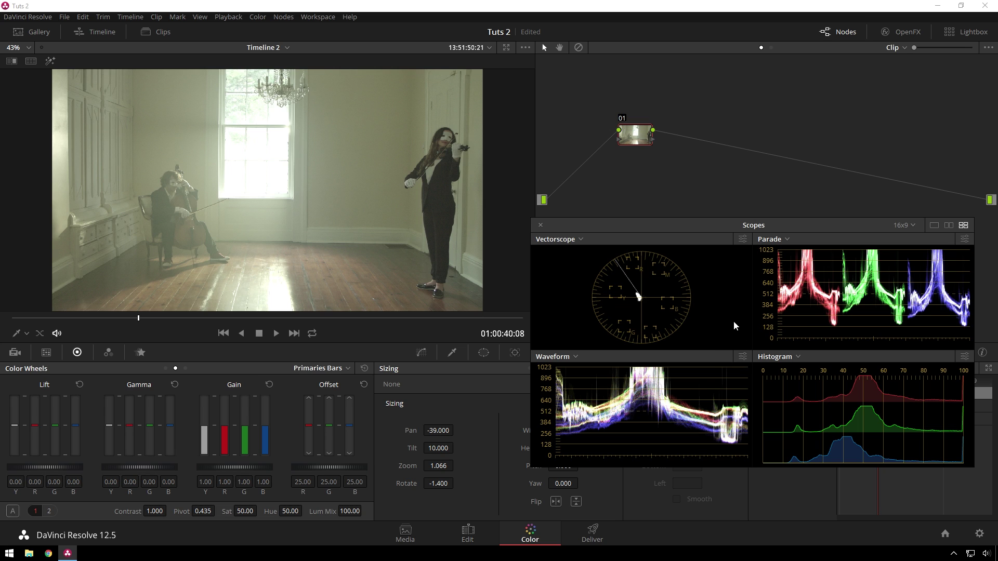
pyautogui.click(166, 368)
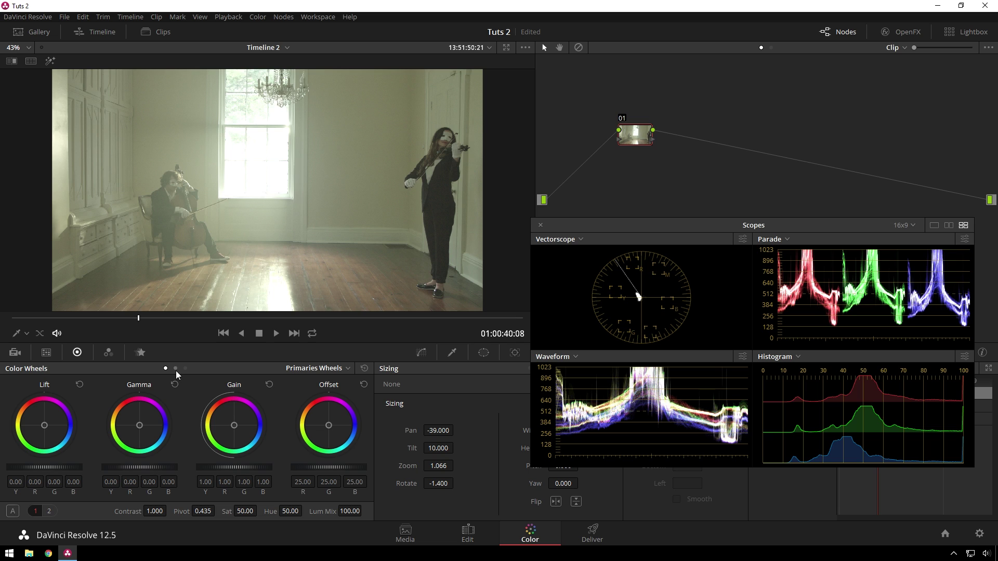
pyautogui.click(175, 368)
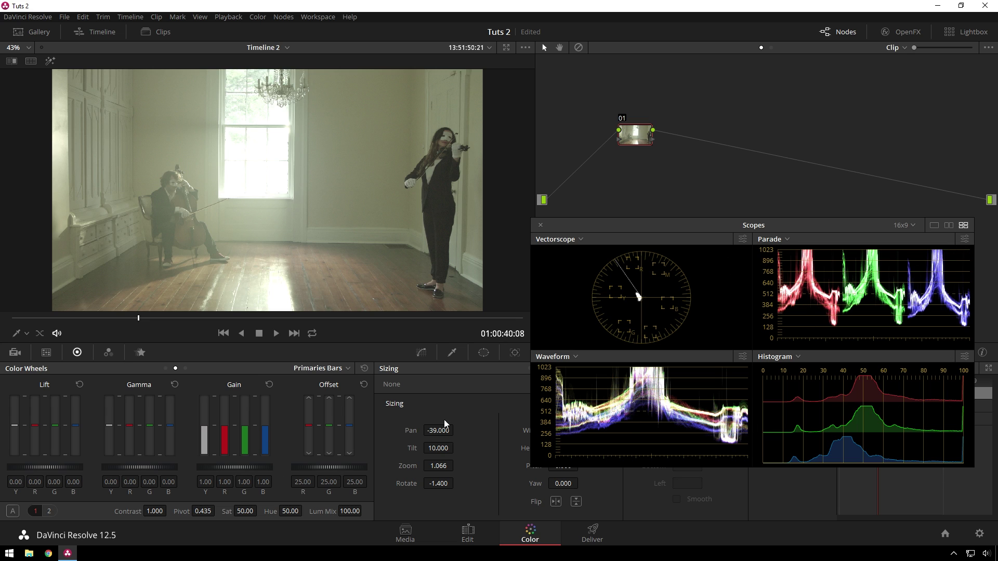
# Trial and reset Offset blue, then set Gamma blue to 0.15 and Lift blue to -0.07
pyautogui.moveTo(348, 413); pyautogui.dragTo(351, 426)
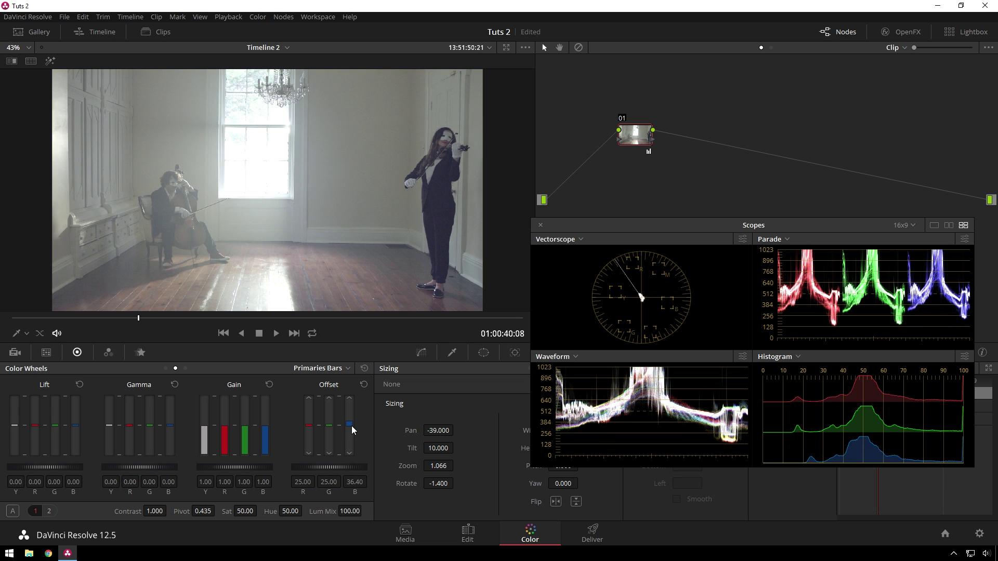
pyautogui.click(364, 385)
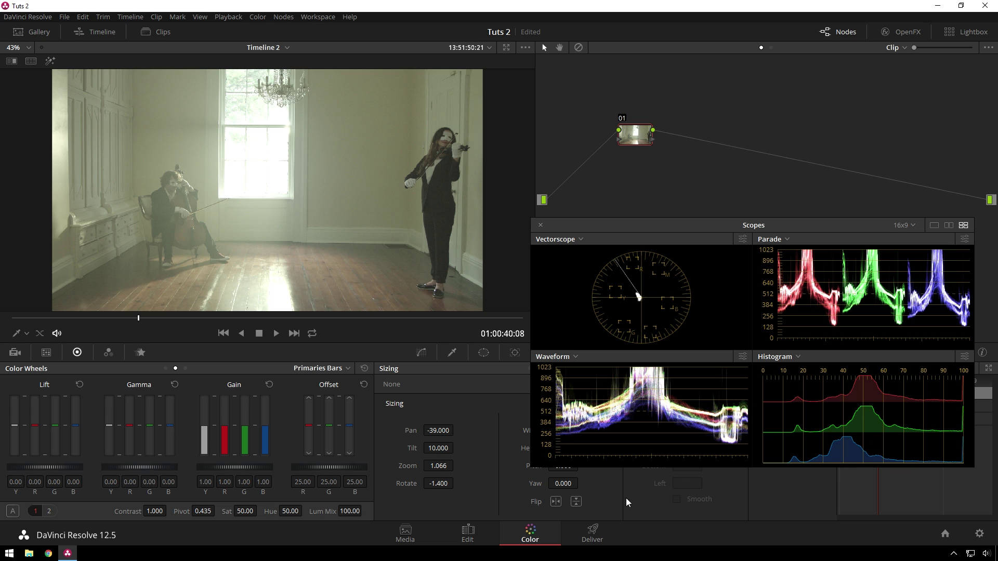
pyautogui.moveTo(169, 432); pyautogui.dragTo(169, 433)
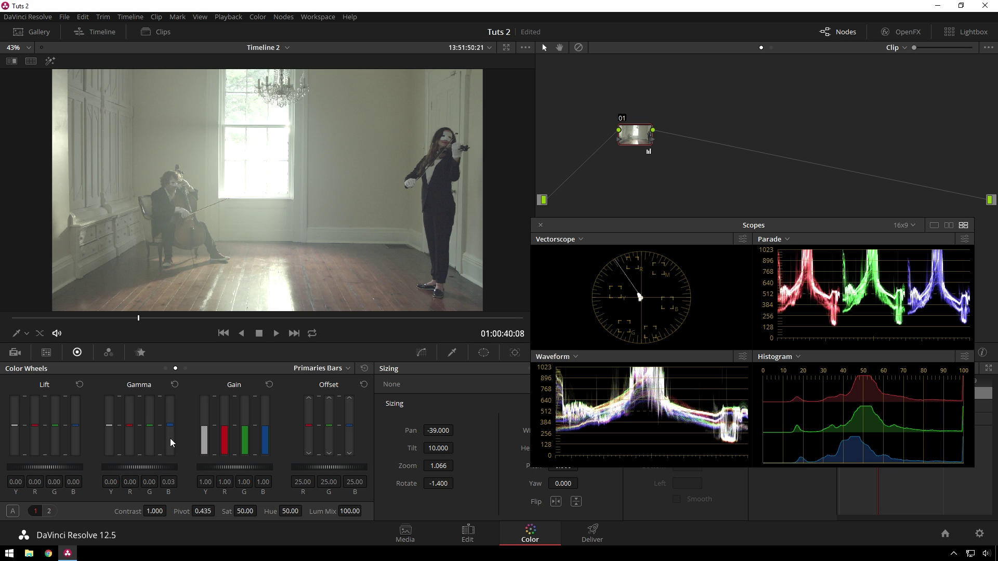
pyautogui.moveTo(168, 427); pyautogui.dragTo(168, 426)
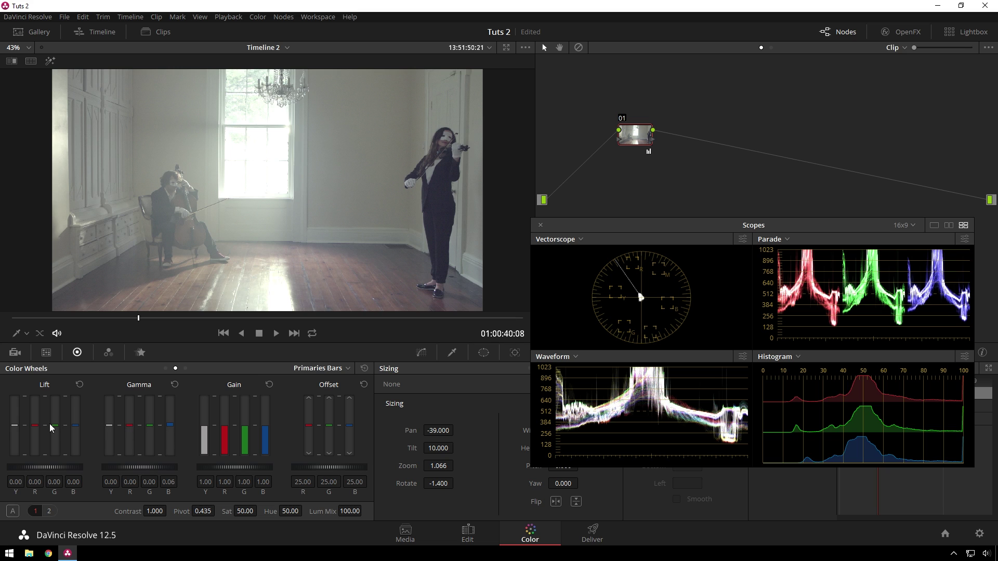
pyautogui.moveTo(76, 426); pyautogui.dragTo(79, 428)
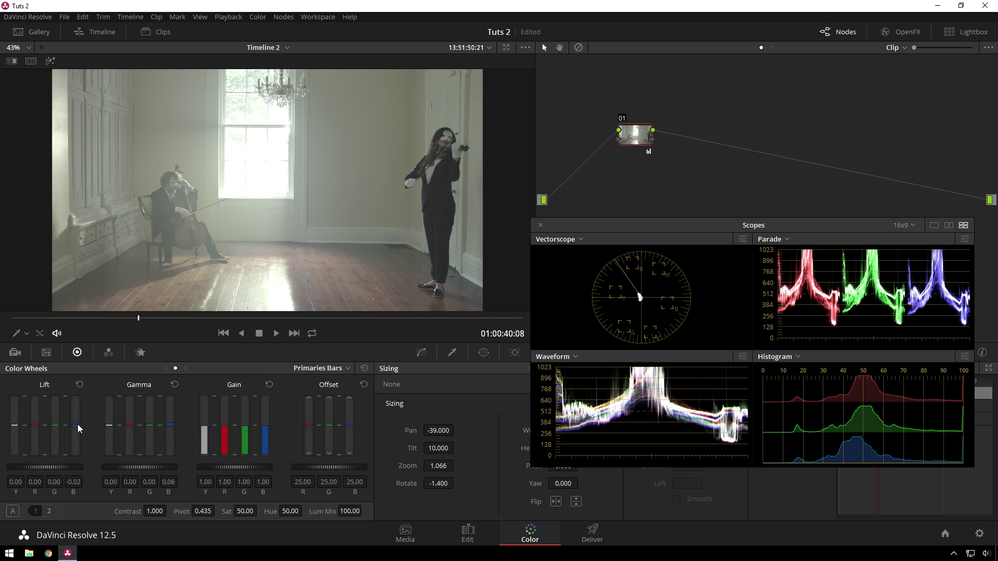
pyautogui.moveTo(172, 425); pyautogui.dragTo(172, 425)
pyautogui.moveTo(75, 424); pyautogui.dragTo(76, 425)
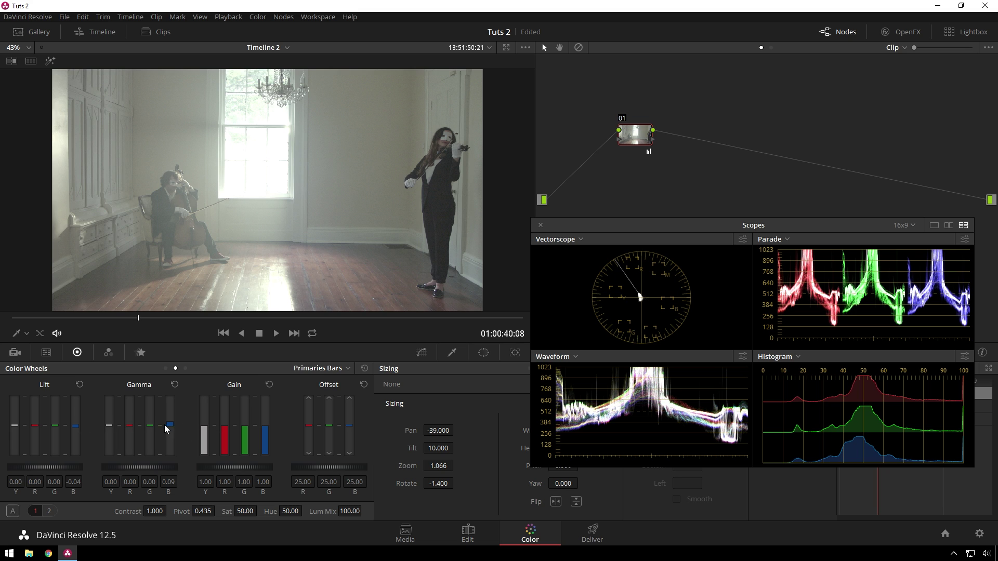
pyautogui.moveTo(168, 427); pyautogui.dragTo(169, 428)
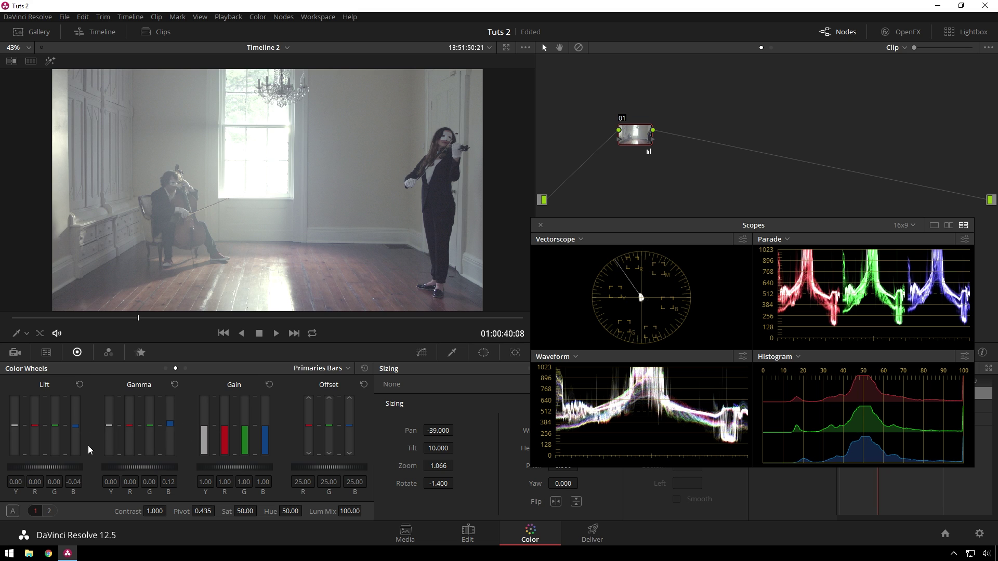
pyautogui.moveTo(73, 435); pyautogui.dragTo(74, 435)
pyautogui.moveTo(168, 428); pyautogui.dragTo(168, 428)
pyautogui.moveTo(78, 434); pyautogui.dragTo(79, 433)
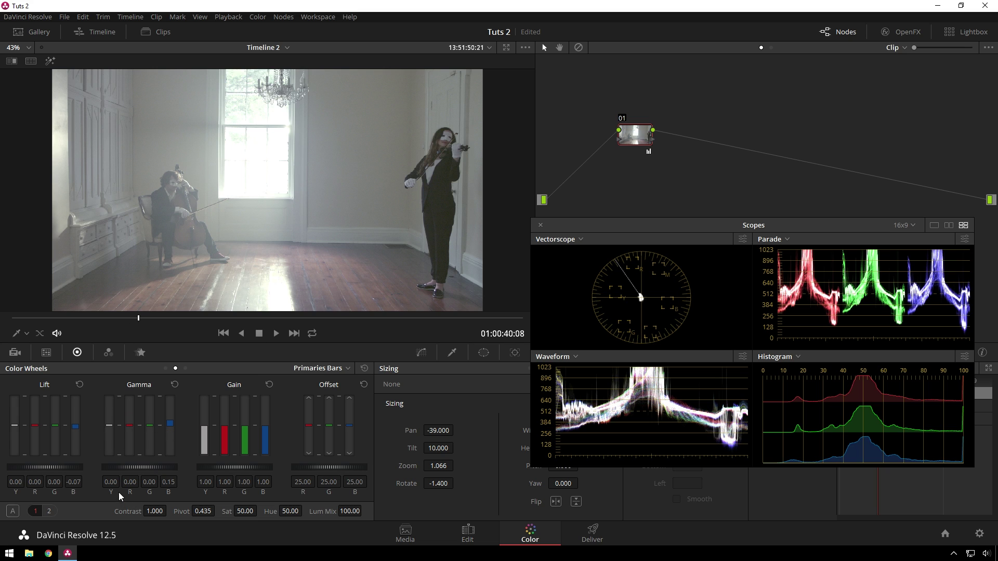
pyautogui.moveTo(79, 440); pyautogui.dragTo(76, 432)
# Compare against the ungraded clip, then set Lift green to -0.01 and Gain green to 0.99
pyautogui.hotkey('ctrl', 'd')
pyautogui.hotkey('ctrl', 'd')
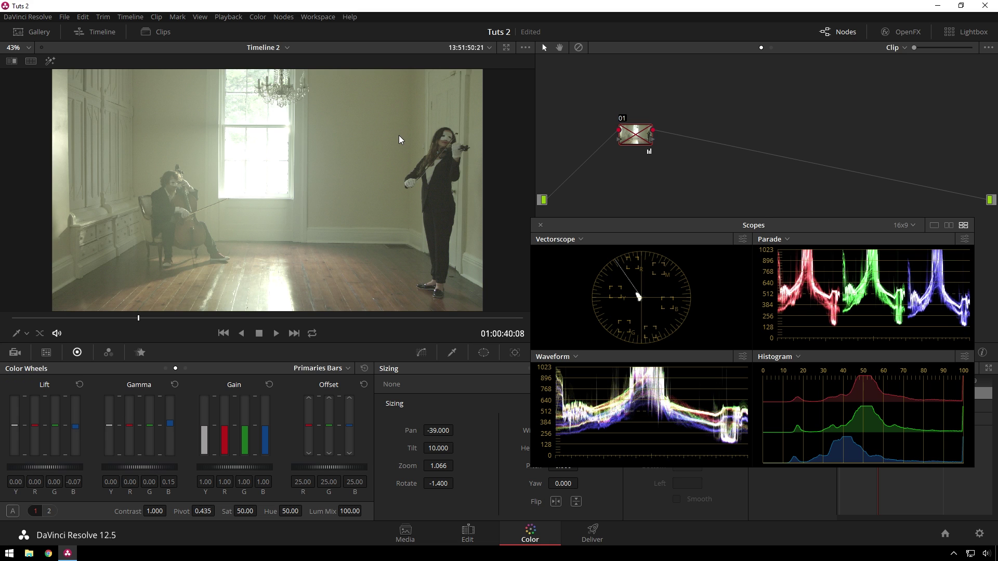
pyautogui.hotkey('ctrl', 'd')
pyautogui.hotkey('ctrl', 'd')
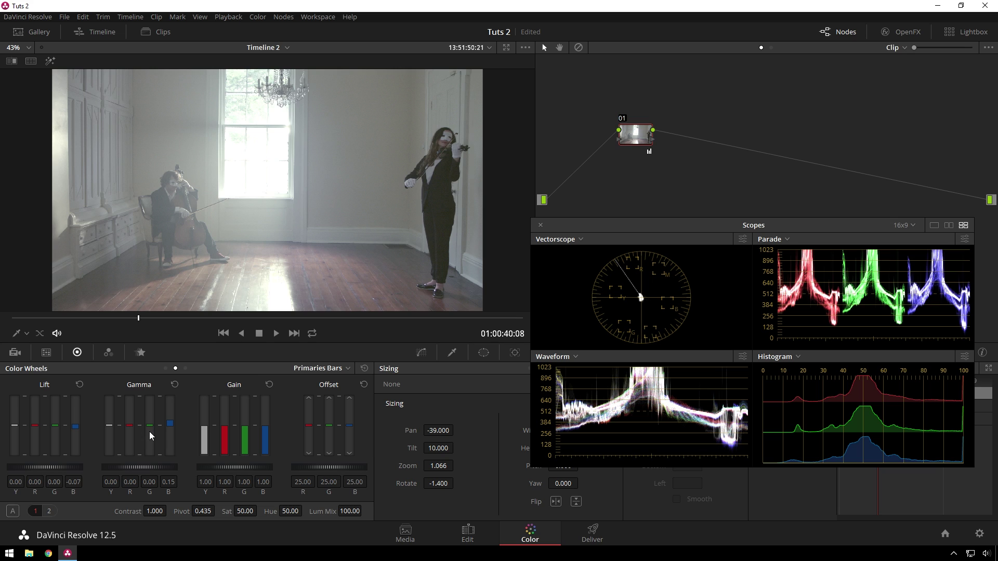
pyautogui.moveTo(150, 430); pyautogui.dragTo(151, 429)
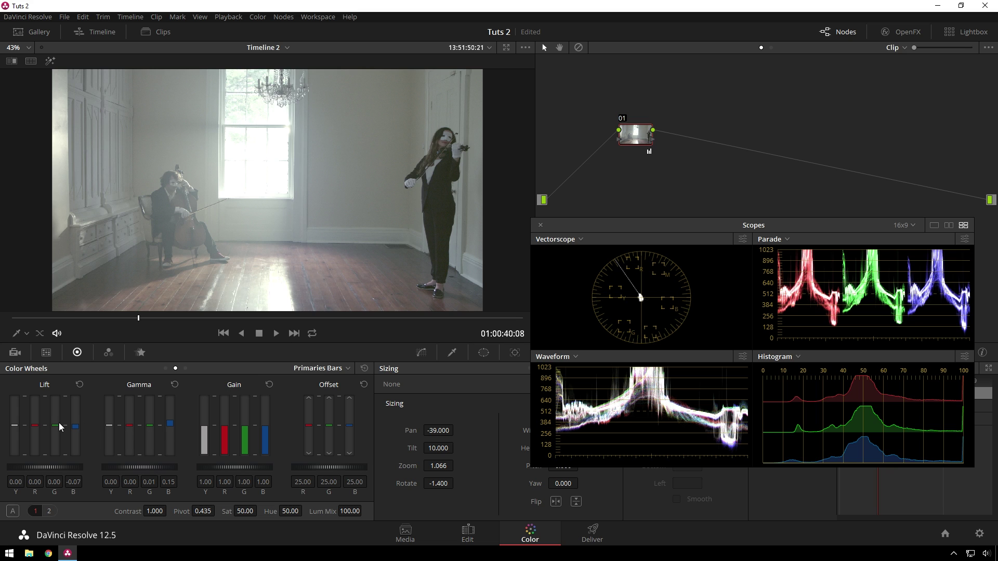
pyautogui.moveTo(60, 426); pyautogui.dragTo(61, 427)
pyautogui.moveTo(244, 430); pyautogui.dragTo(244, 431)
# Try and undo master Lift, Gamma and Gain tweaks on node 01, then add serial node 02
pyautogui.moveTo(64, 467); pyautogui.dragTo(59, 469)
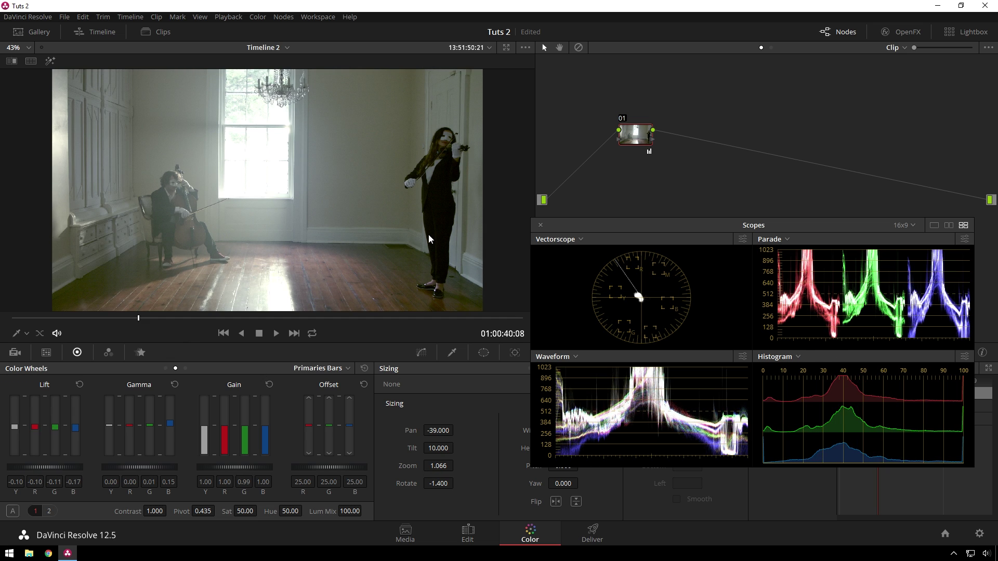
pyautogui.hotkey('ctrl', 'z')
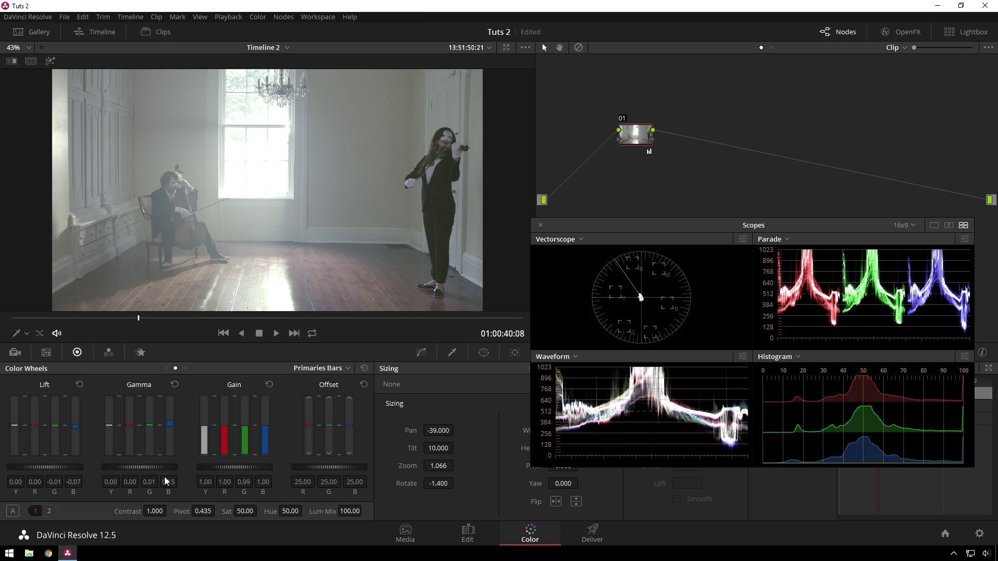
pyautogui.moveTo(152, 469); pyautogui.dragTo(149, 469)
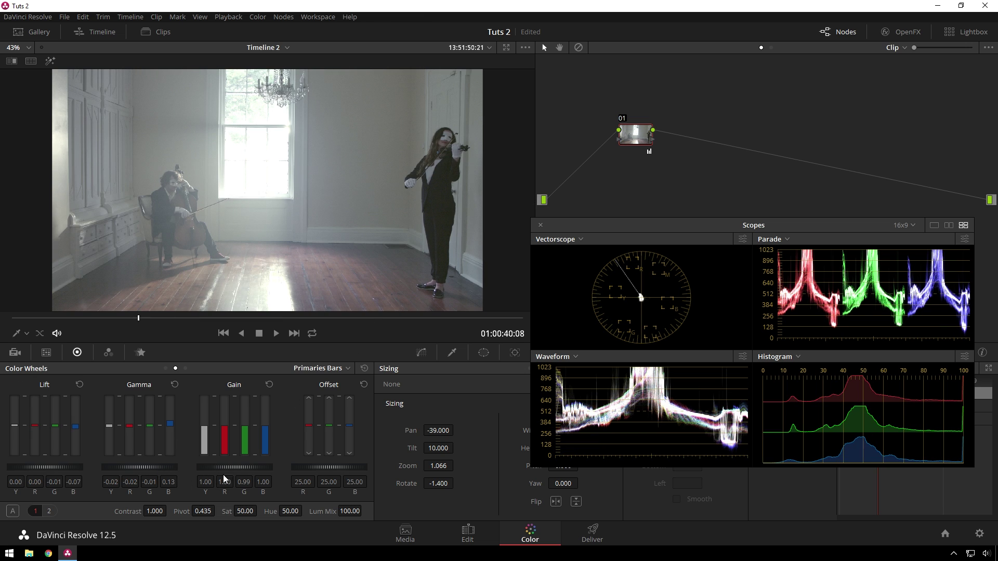
pyautogui.moveTo(225, 468); pyautogui.dragTo(235, 469)
pyautogui.moveTo(156, 468); pyautogui.dragTo(155, 468)
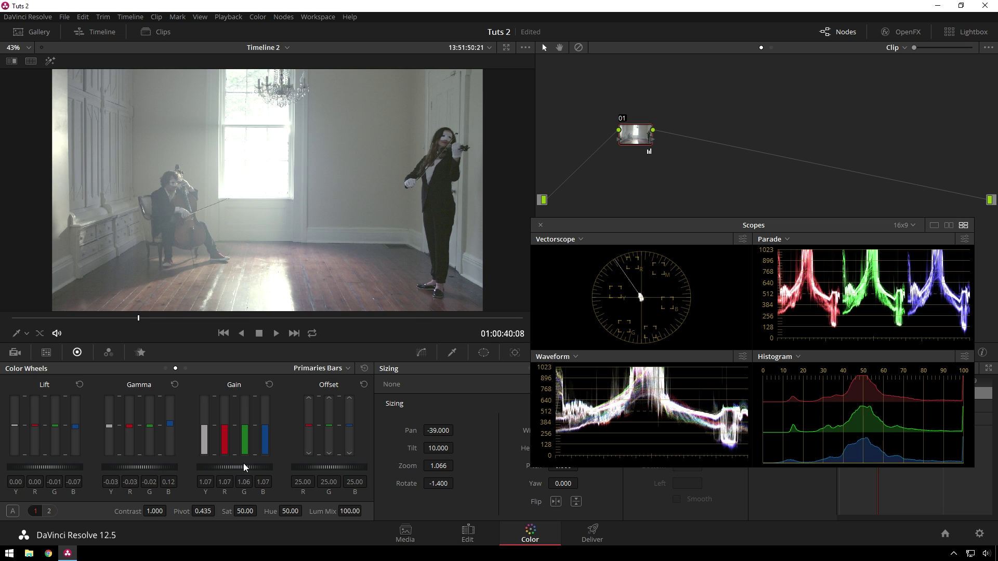
pyautogui.moveTo(244, 466); pyautogui.dragTo(247, 466)
pyautogui.moveTo(137, 468); pyautogui.dragTo(130, 468)
pyautogui.hotkey('ctrl', 'z')
pyautogui.hotkey('ctrl', 'z')
pyautogui.hotkey('ctrl', 'z')
pyautogui.hotkey('ctrl', 'z')
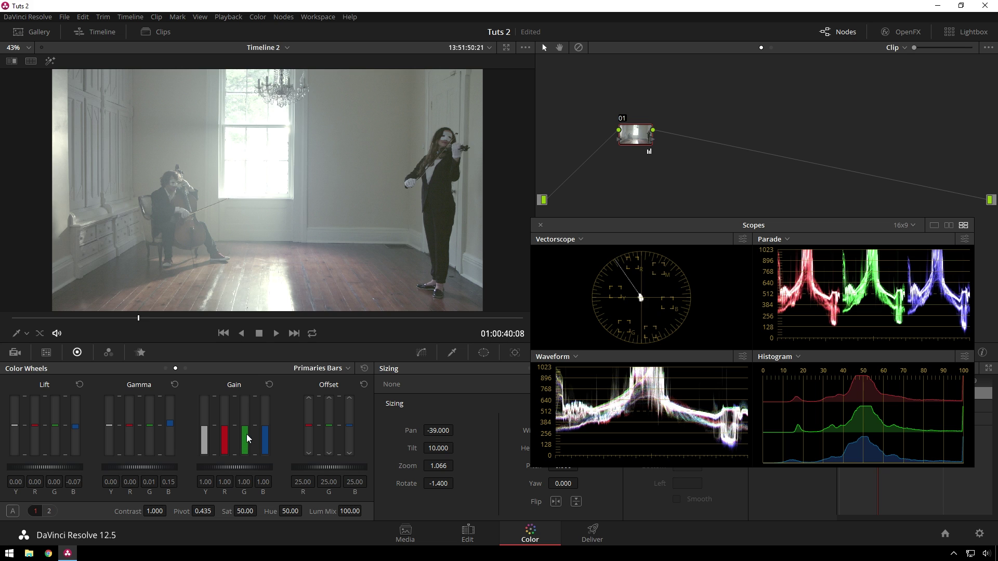
pyautogui.hotkey('alt', 's')
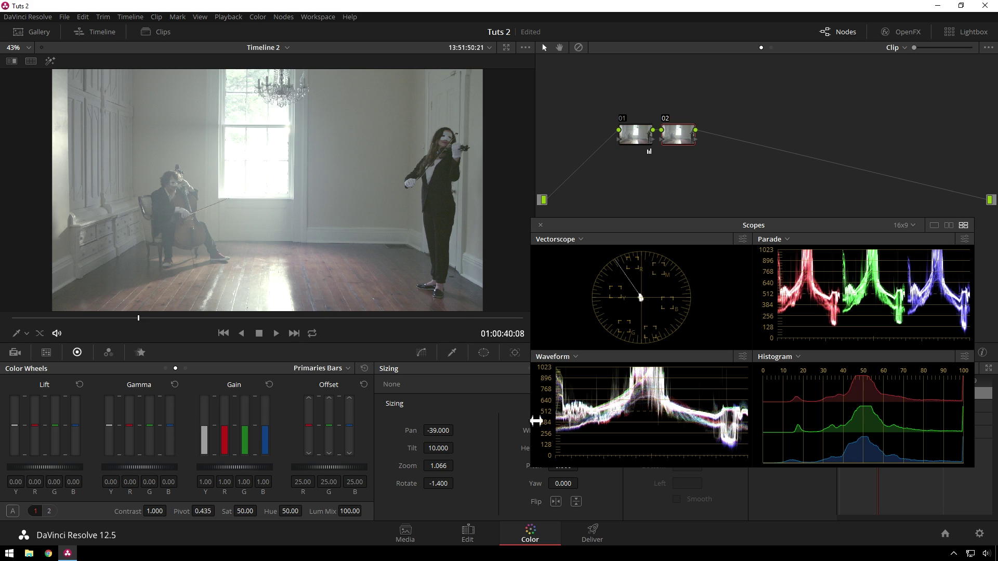
# Label node 02 'Luma' and node 01 'Color'
pyautogui.rightClick(677, 146)
pyautogui.click(651, 188)
pyautogui.rightClick(632, 141)
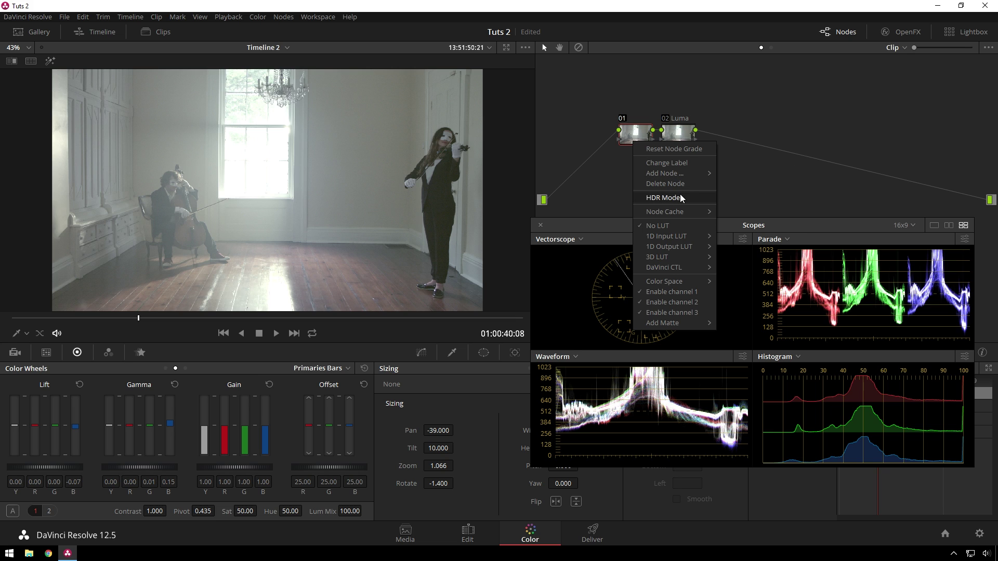
pyautogui.click(671, 165)
pyautogui.write('Color')
pyautogui.press('Return')
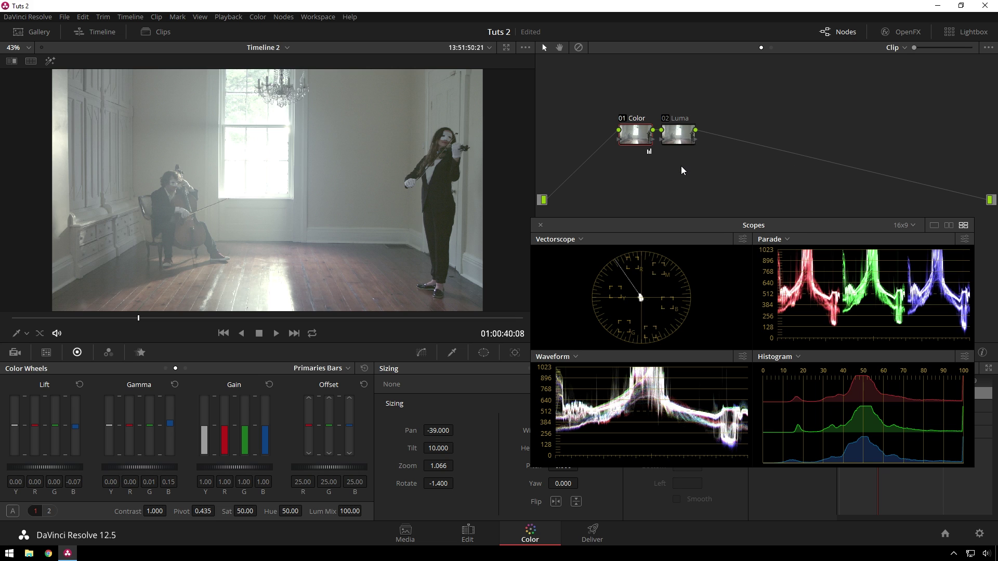
# On the Luma node, lower Gamma to -0.04 and raise Gain to 1.14
pyautogui.click(669, 136)
pyautogui.moveTo(156, 467); pyautogui.dragTo(151, 466)
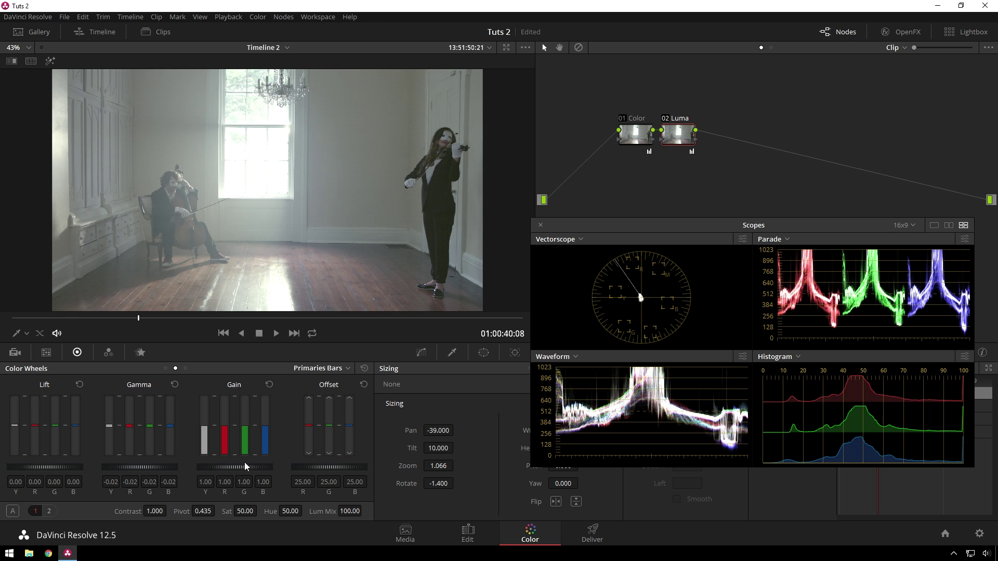
pyautogui.moveTo(245, 467)
pyautogui.mouseDown()
pyautogui.moveTo(258, 466)
pyautogui.moveTo(244, 470)
pyautogui.mouseUp()
pyautogui.moveTo(156, 466); pyautogui.dragTo(152, 465)
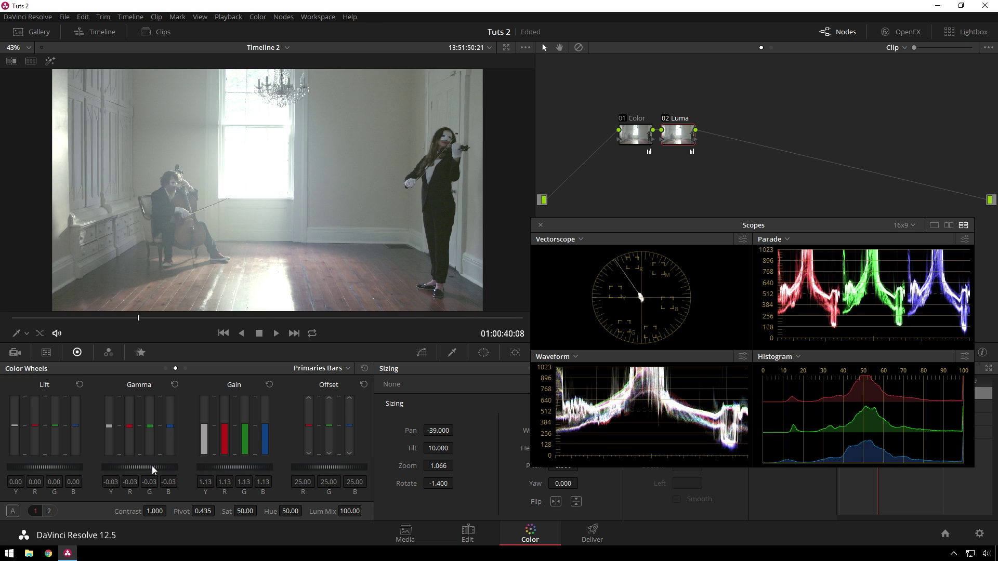
pyautogui.moveTo(238, 466); pyautogui.dragTo(291, 385)
pyautogui.scroll(4, 495, 208)
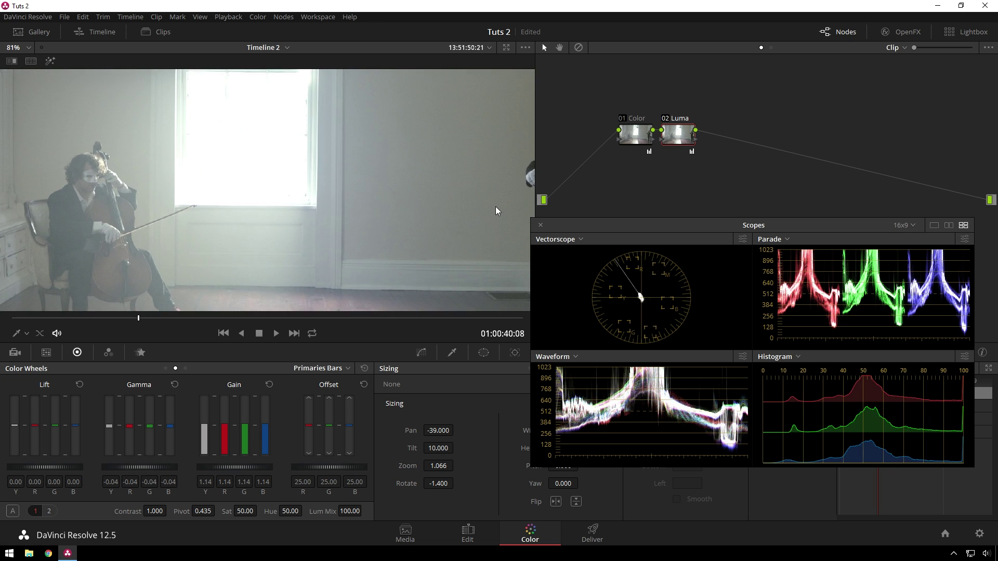
pyautogui.moveTo(495, 208); pyautogui.dragTo(445, 208)
pyautogui.scroll(-4, 335, 208)
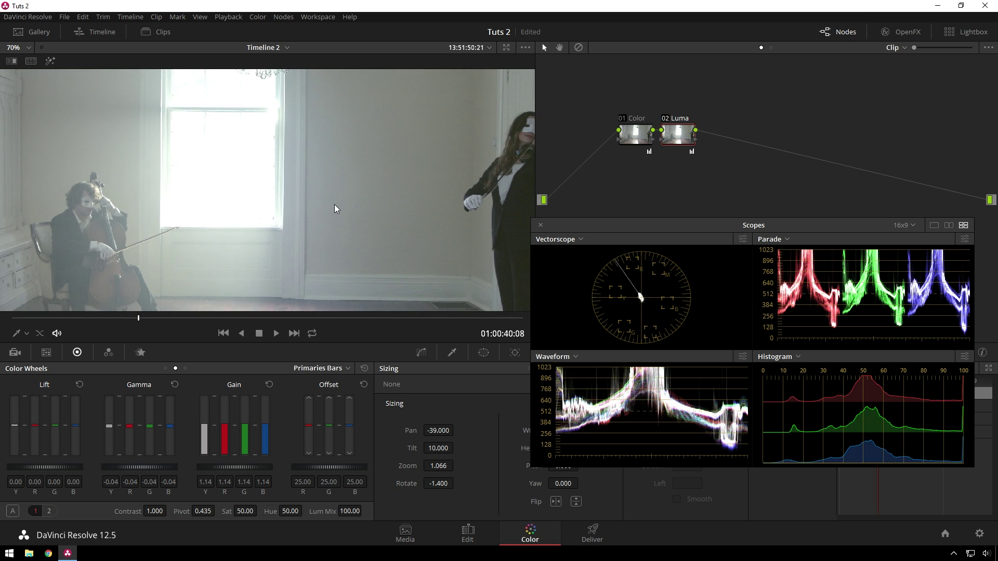
pyautogui.hotkey('shift', 'z')
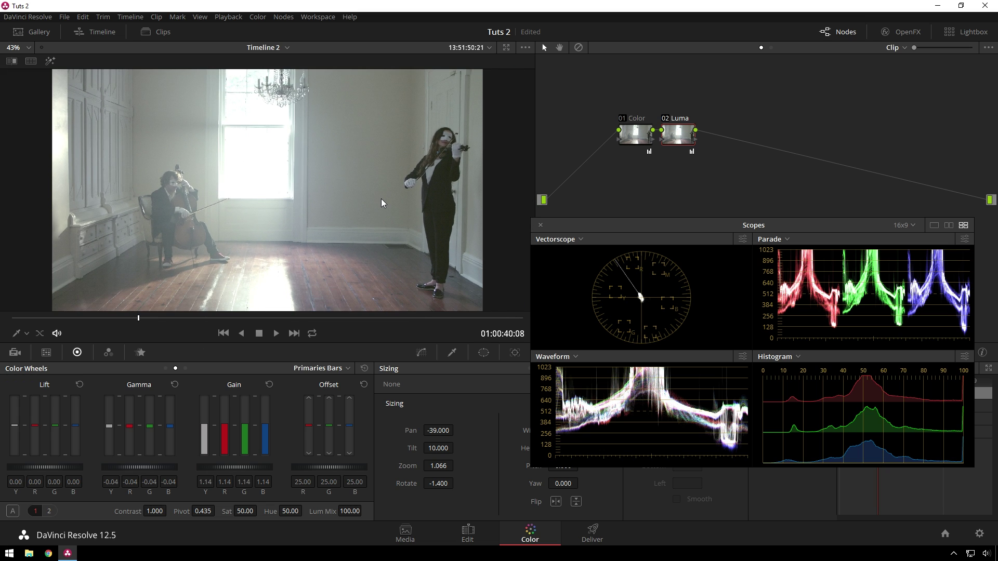
pyautogui.hotkey('ctrl', 'd')
pyautogui.hotkey('ctrl', 'd')
pyautogui.hotkey('ctrl', 'd')
pyautogui.hotkey('ctrl', 'd')
pyautogui.hotkey('ctrl', 'd')
pyautogui.hotkey('ctrl', 'd')
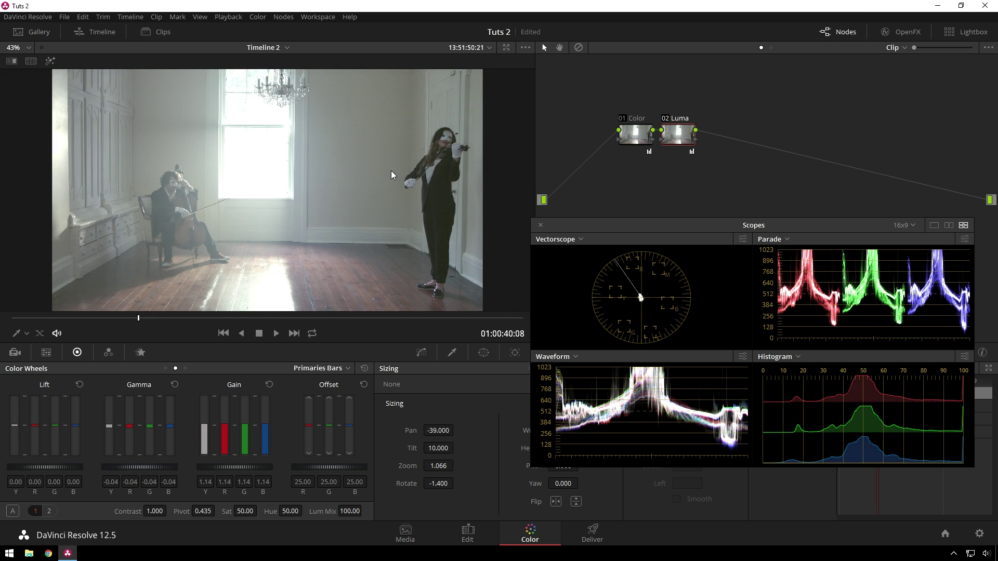
pyautogui.hotkey('ctrl', 'd')
pyautogui.hotkey('ctrl', 'd')
pyautogui.hotkey('ctrl', 'd')
pyautogui.hotkey('ctrl', 'd')
pyautogui.hotkey('ctrl', 'd')
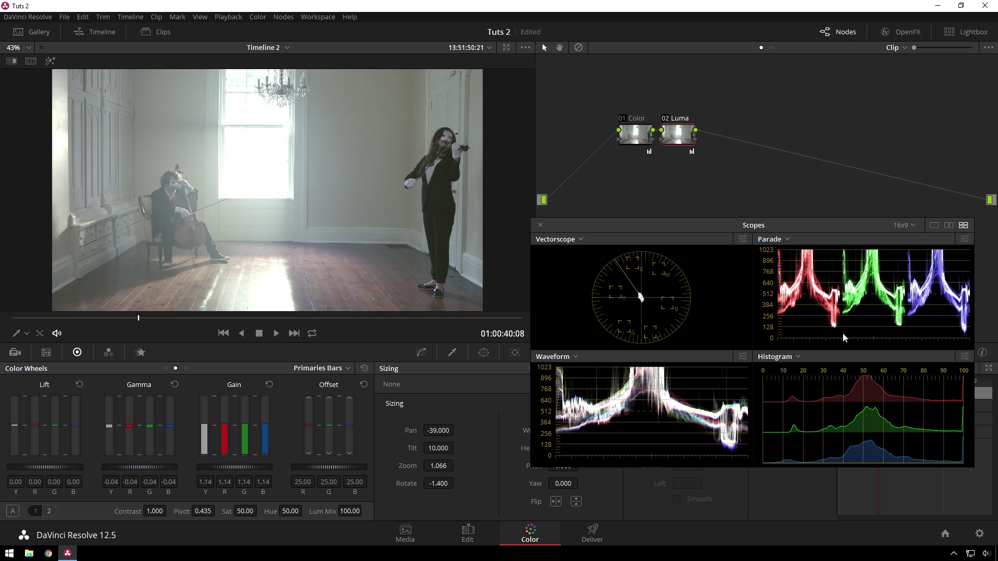
pyautogui.hotkey('ctrl', 'd')
pyautogui.hotkey('ctrl', 'd')
pyautogui.hotkey('ctrl', 'd')
pyautogui.hotkey('ctrl', 'd')
pyautogui.hotkey('ctrl', 'd')
pyautogui.hotkey('ctrl', 'd')
pyautogui.hotkey('ctrl', 'd')
pyautogui.hotkey('ctrl', 'd')
pyautogui.hotkey('ctrl', 'd')
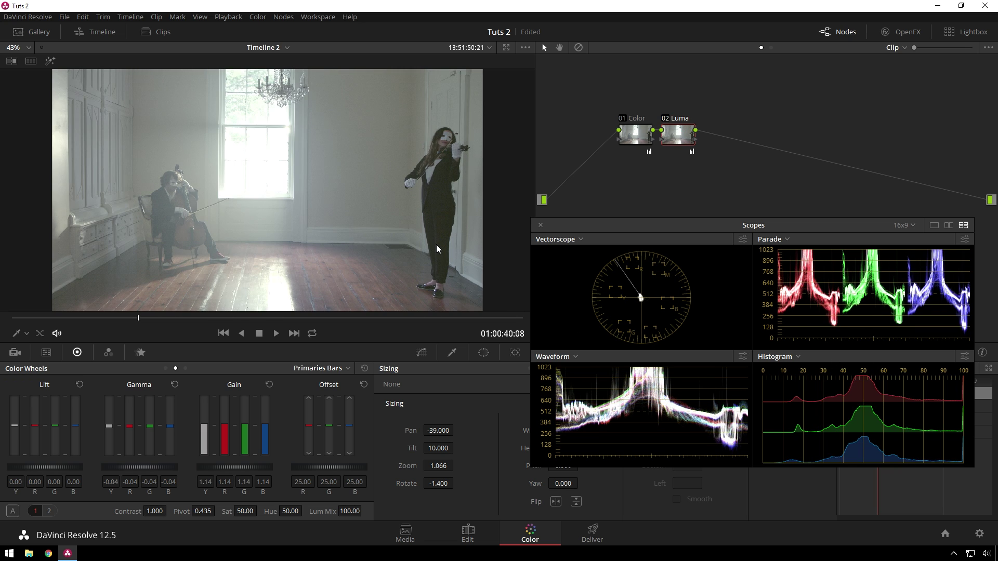
pyautogui.hotkey('ctrl', 'd')
pyautogui.hotkey('ctrl', 'd')
pyautogui.click(630, 144)
pyautogui.hotkey('ctrl', 'd')
pyautogui.hotkey('ctrl', 'd')
pyautogui.hotkey('ctrl', 'd')
pyautogui.hotkey('ctrl', 'd')
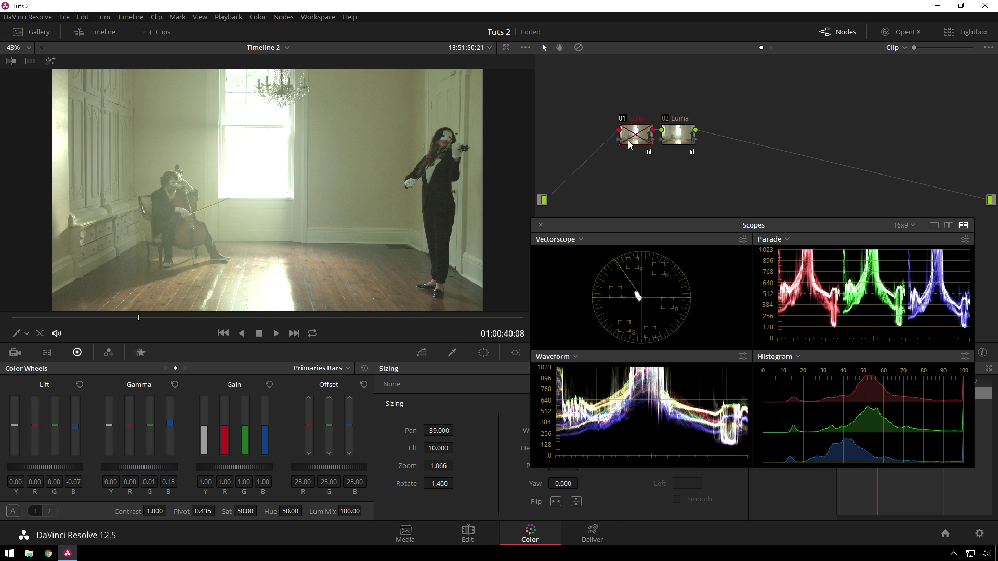
pyautogui.hotkey('ctrl', 'd')
pyautogui.hotkey('ctrl', 'd')
pyautogui.hotkey('ctrl', 'd')
pyautogui.hotkey('ctrl', 'd')
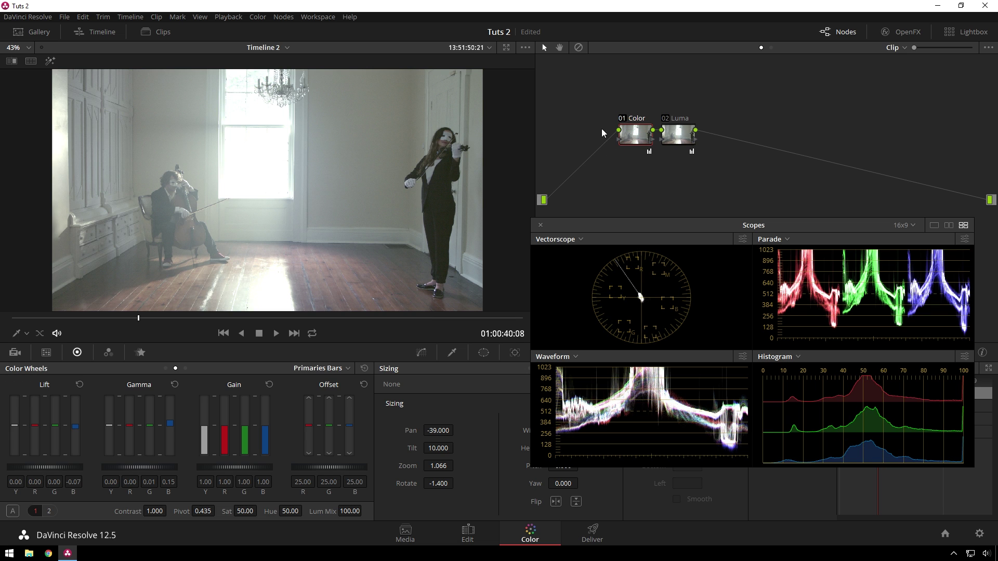
pyautogui.scroll(5, 471, 215)
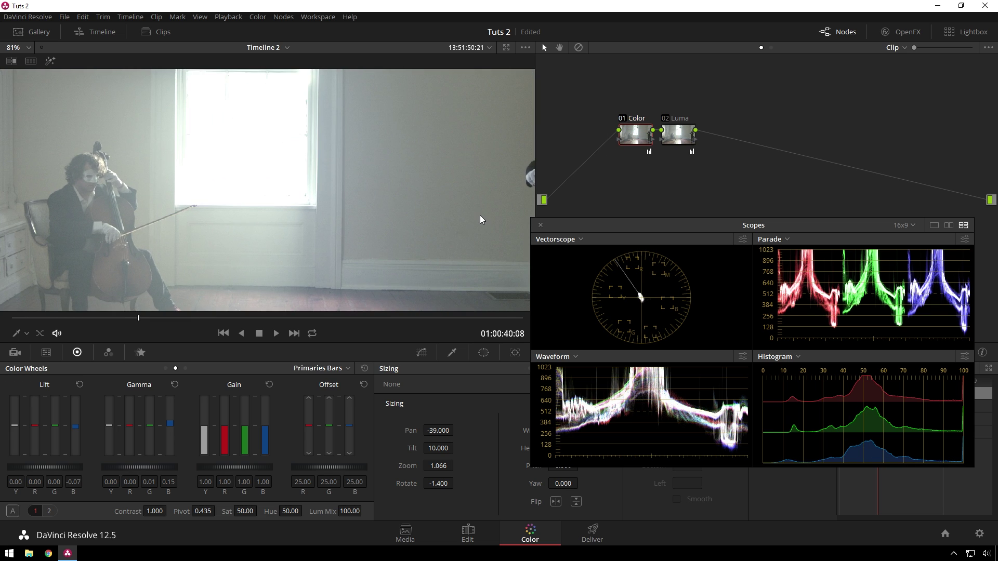
pyautogui.scroll(5, 372, 210)
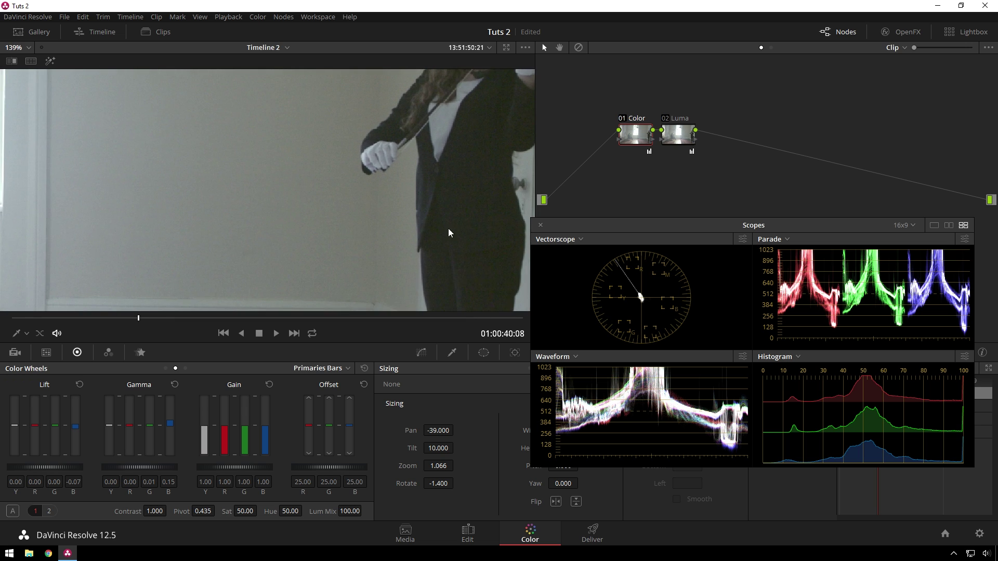
pyautogui.scroll(2, 353, 197)
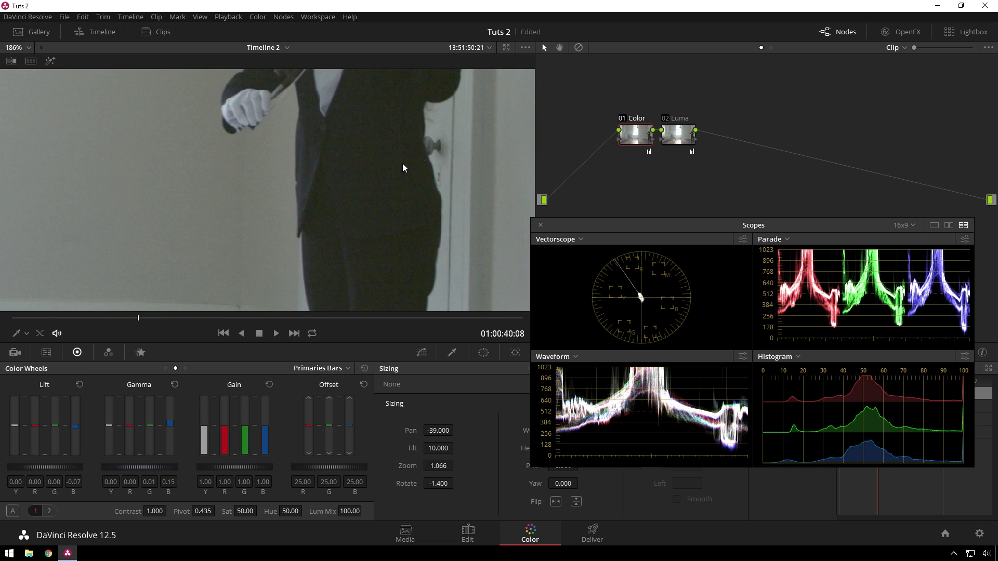
# Add serial node 03 after Luma, label it 'Noise', and show the Key palette
pyautogui.click(678, 139)
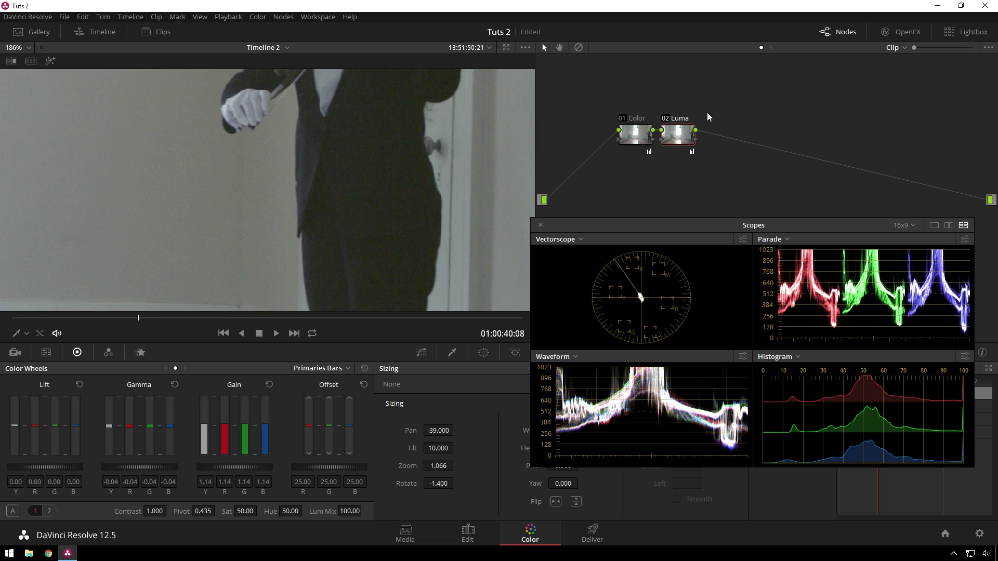
pyautogui.hotkey('alt', 's')
pyautogui.rightClick(722, 134)
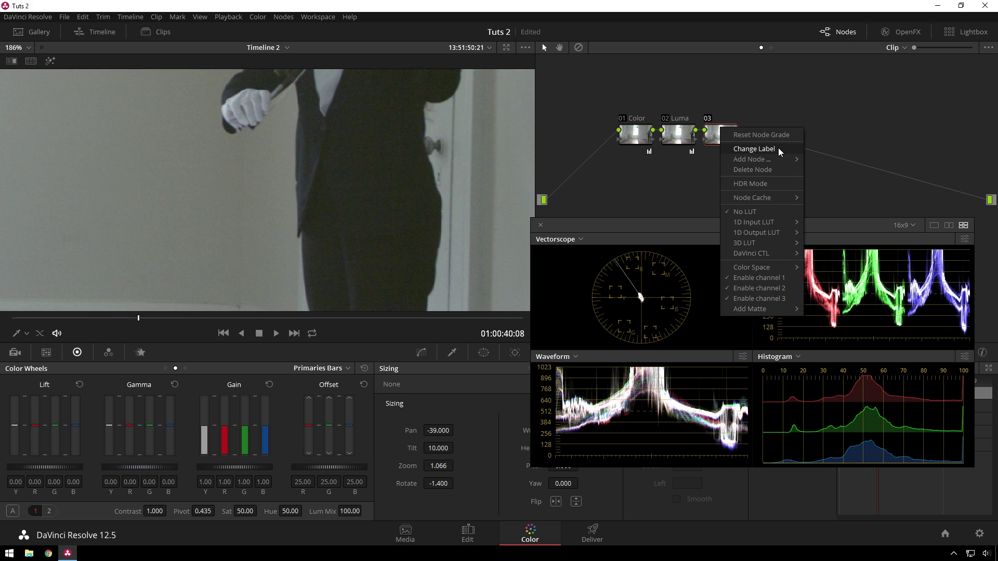
pyautogui.click(778, 149)
pyautogui.write('Noise')
pyautogui.press('Return')
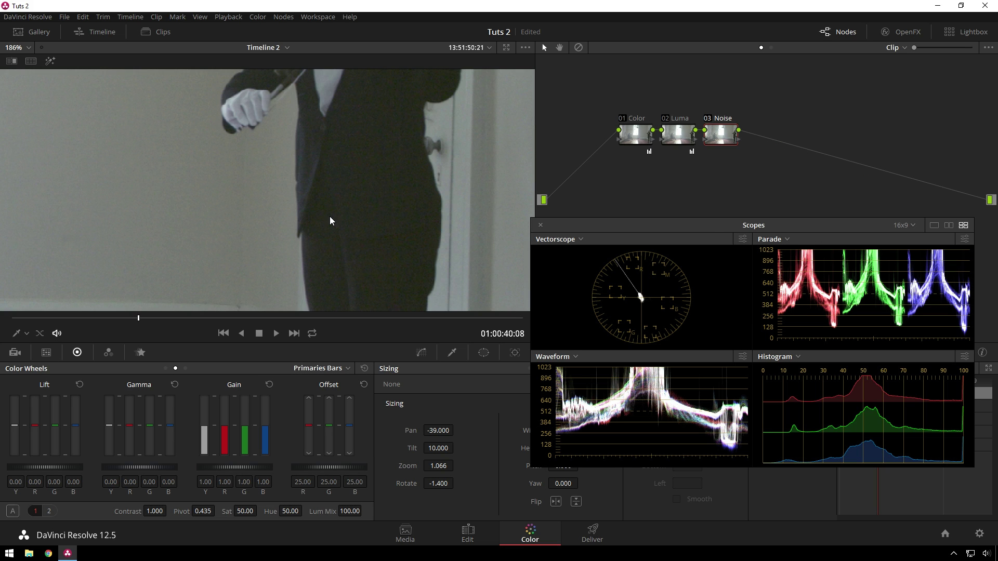
pyautogui.moveTo(772, 225); pyautogui.dragTo(801, 63)
pyautogui.click(546, 355)
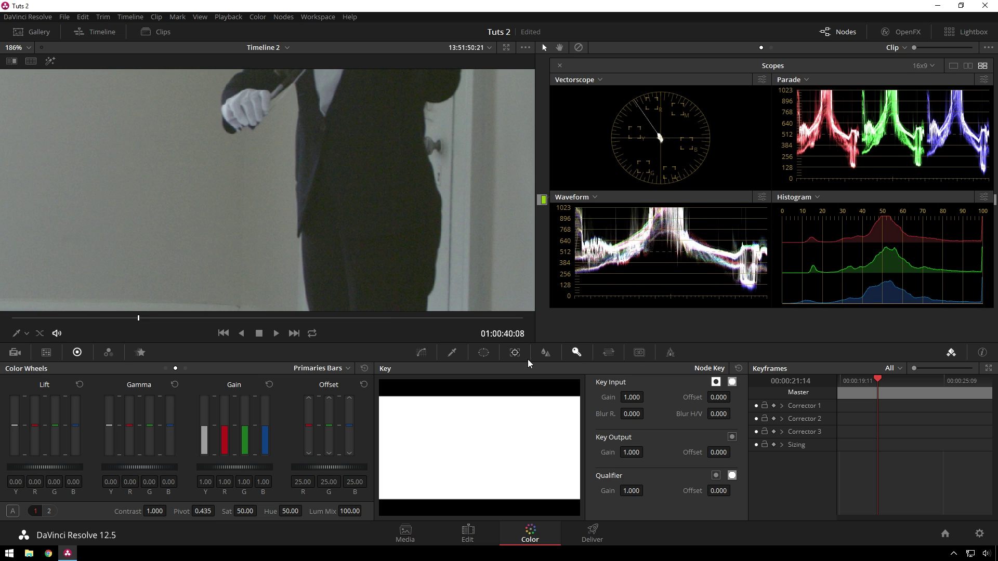
# Qualify the dark suit with the eyedropper, Lum Low at 0, Hue and Sat disabled
pyautogui.click(452, 352)
pyautogui.click(390, 172)
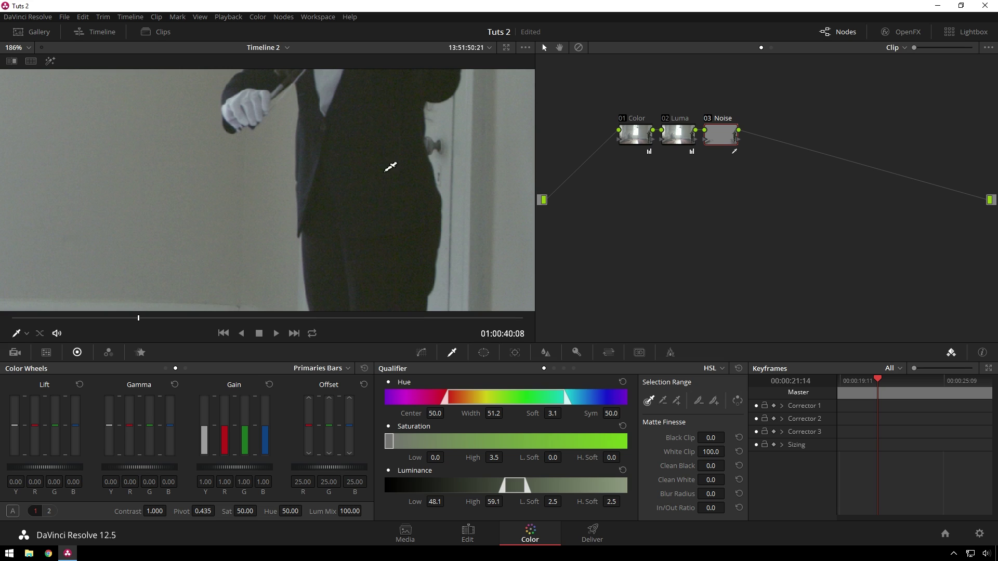
pyautogui.moveTo(375, 156)
pyautogui.mouseDown()
pyautogui.moveTo(397, 153)
pyautogui.moveTo(392, 186)
pyautogui.moveTo(364, 169)
pyautogui.moveTo(344, 177)
pyautogui.moveTo(386, 273)
pyautogui.moveTo(389, 307)
pyautogui.moveTo(378, 147)
pyautogui.moveTo(395, 127)
pyautogui.moveTo(384, 181)
pyautogui.moveTo(401, 194)
pyautogui.mouseUp()
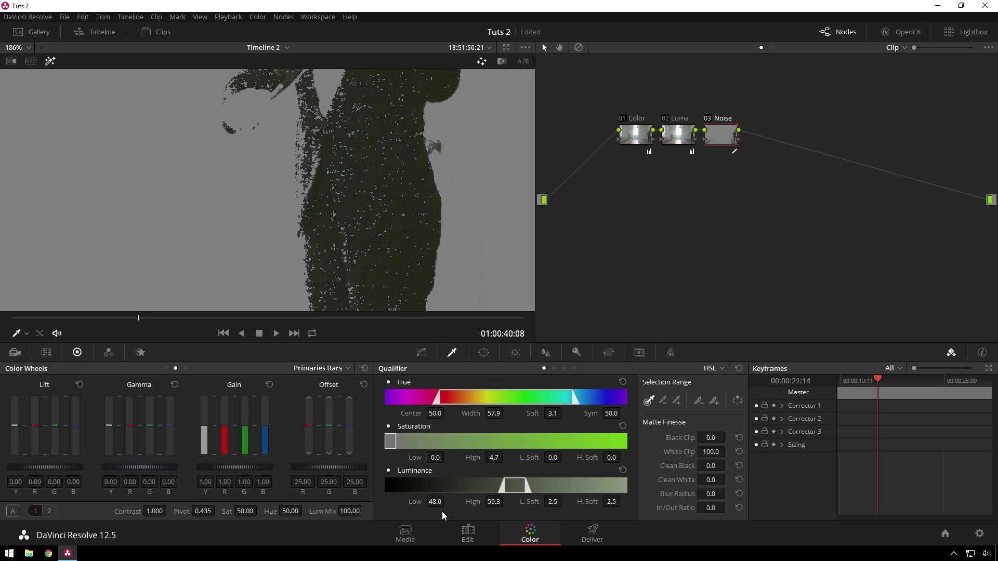
pyautogui.moveTo(435, 501); pyautogui.dragTo(406, 502)
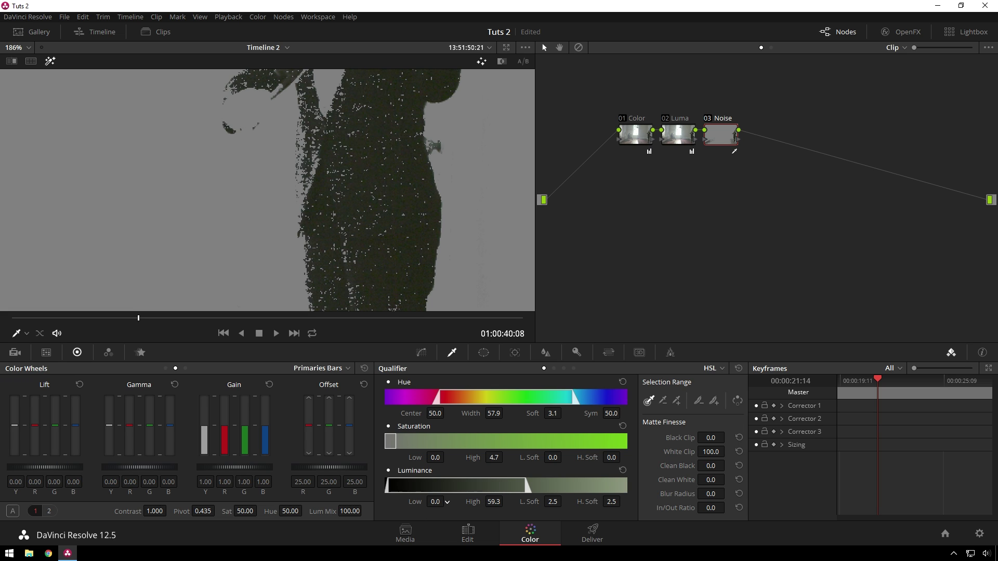
pyautogui.click(388, 426)
pyautogui.click(388, 382)
pyautogui.scroll(-4, 271, 200)
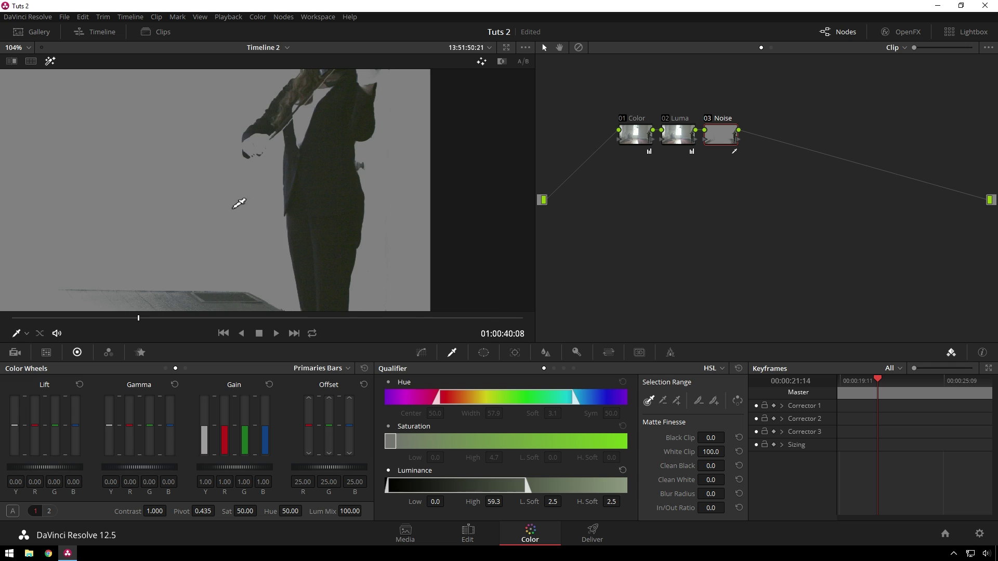
pyautogui.scroll(-4, 240, 203)
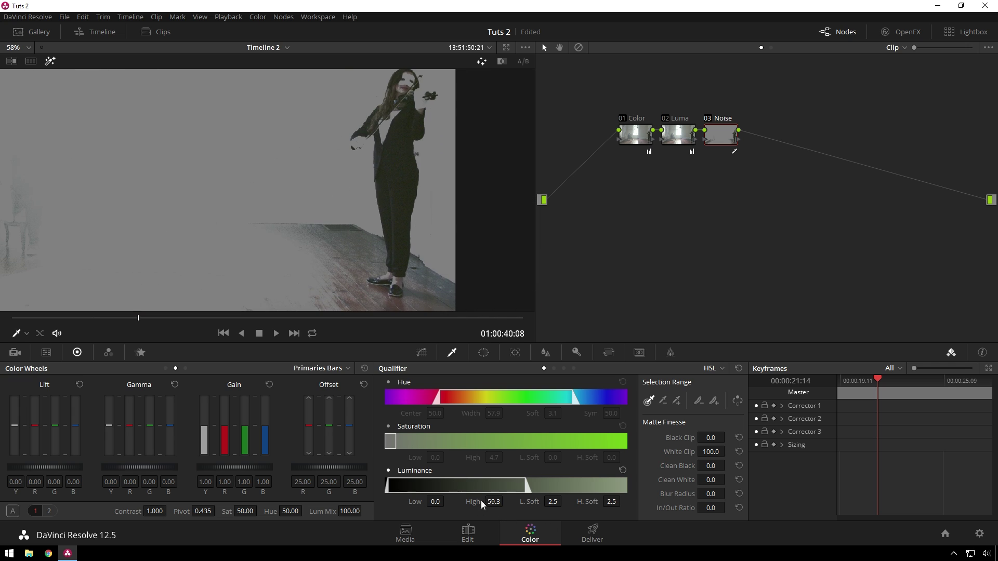
# Set Luminance High to 55.9 and the matte Blur Radius to 15.7
pyautogui.moveTo(478, 509); pyautogui.dragTo(469, 509)
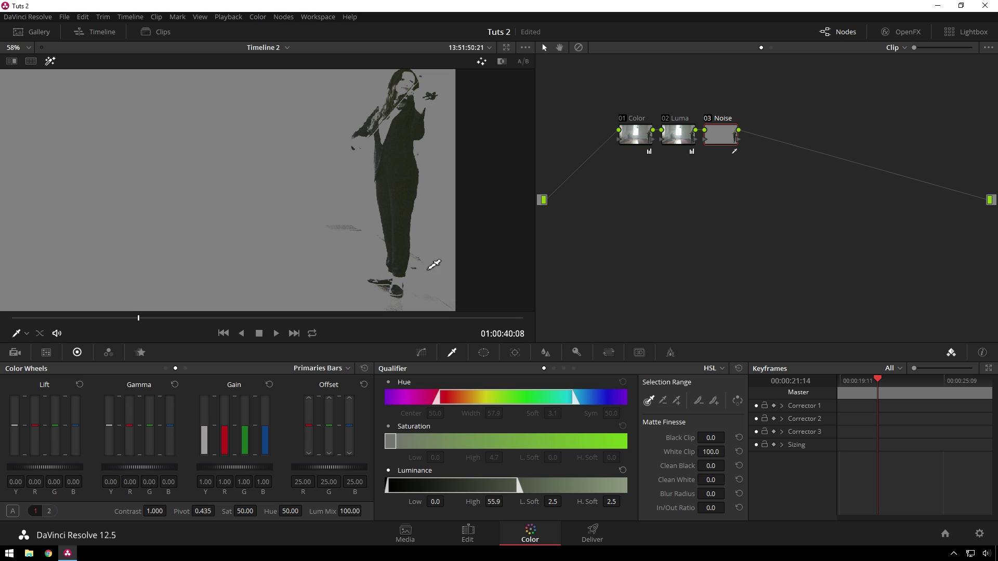
pyautogui.scroll(-1, 427, 264)
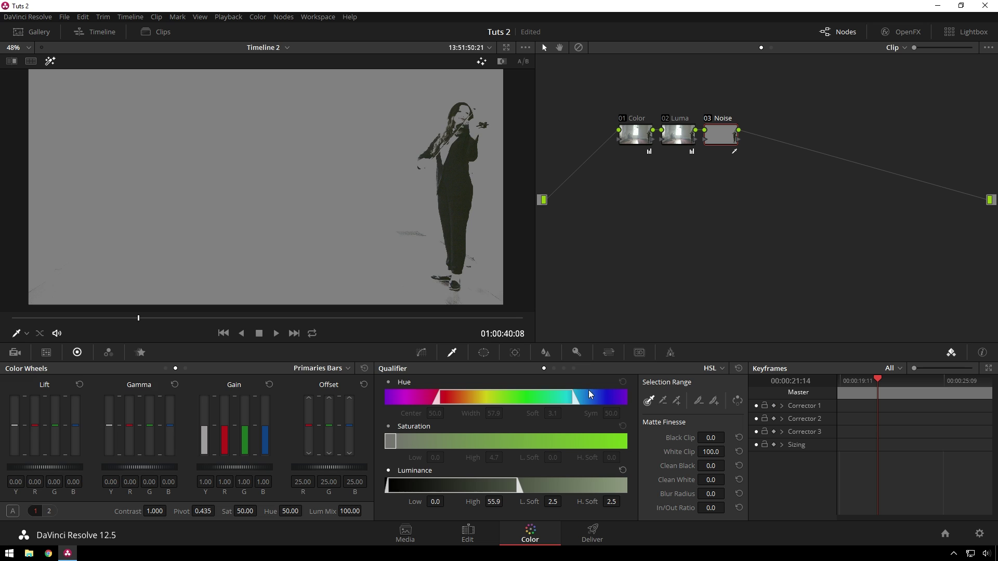
pyautogui.moveTo(681, 494); pyautogui.dragTo(727, 493)
pyautogui.scroll(4, 411, 225)
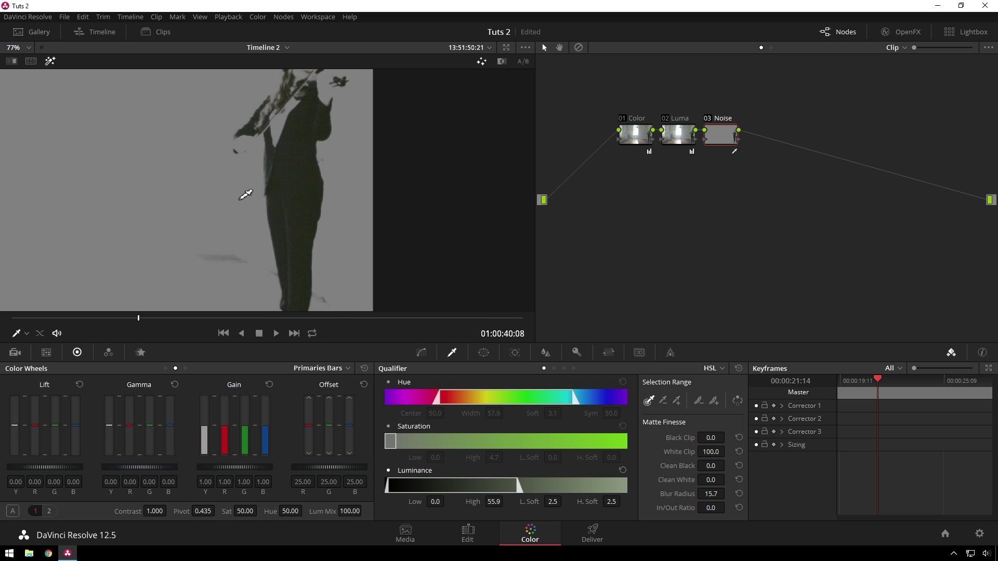
pyautogui.scroll(1, 245, 195)
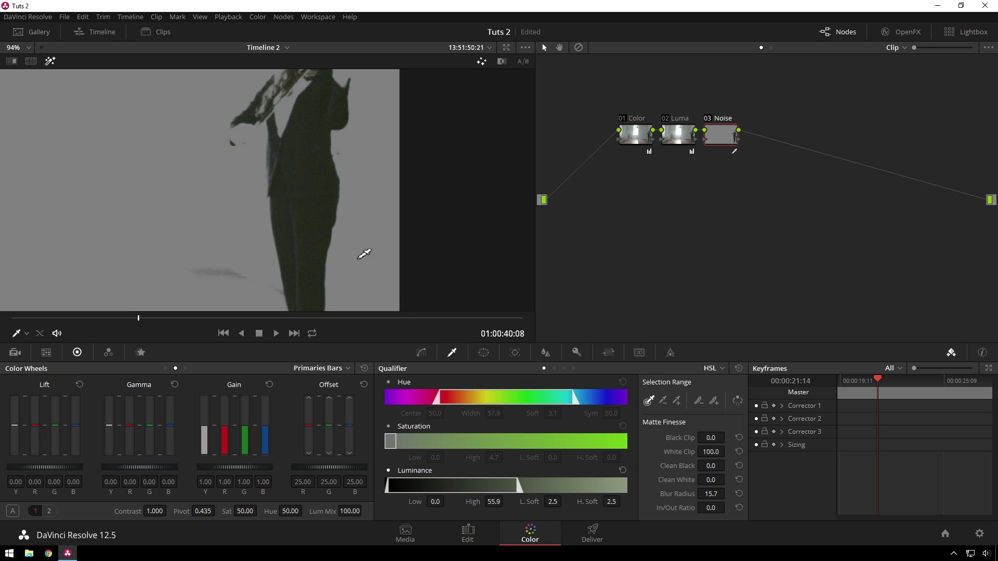
# Blur the Noise node's dark areas at Radius 0.59 with Sat 33.20, checking before and after
pyautogui.click(576, 353)
pyautogui.click(545, 352)
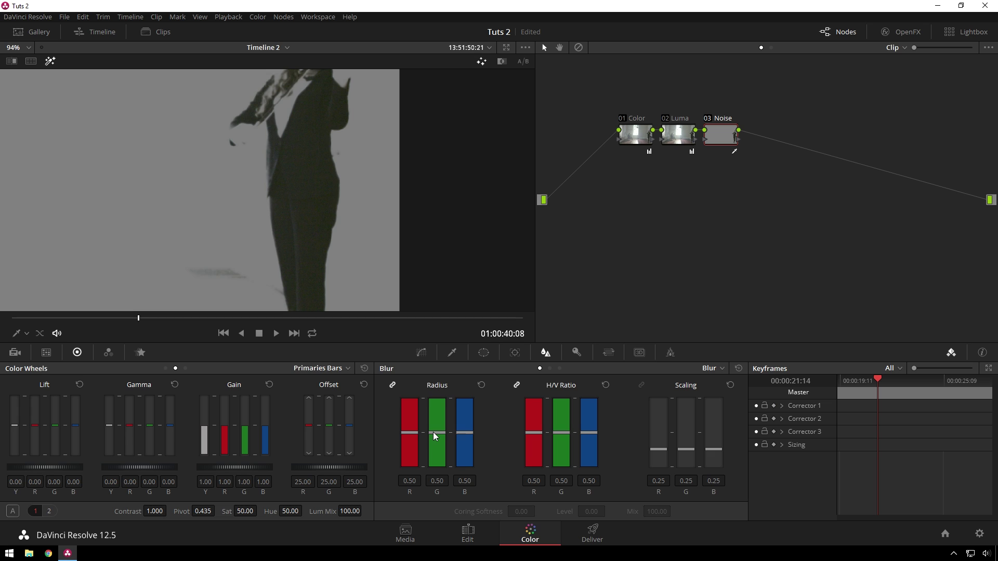
pyautogui.click(434, 432)
pyautogui.scroll(3, 435, 433)
pyautogui.scroll(-3, 241, 268)
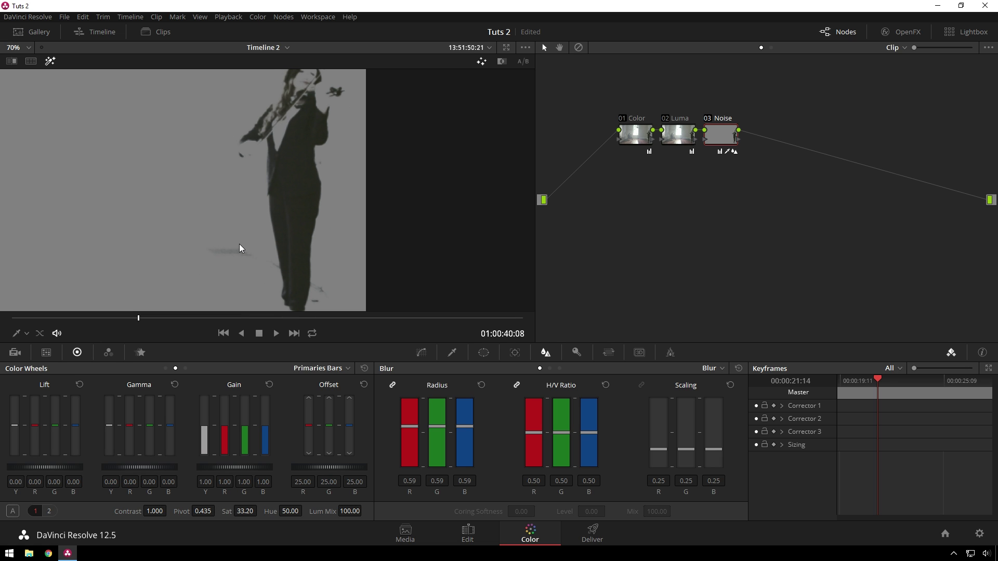
pyautogui.moveTo(211, 197); pyautogui.dragTo(319, 183)
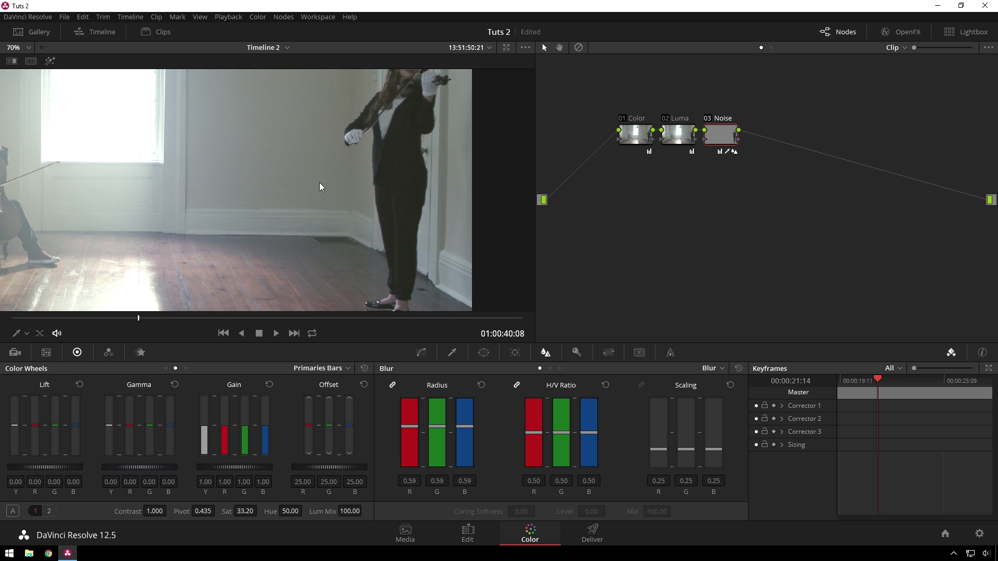
pyautogui.hotkey('ctrl', 'd')
pyautogui.hotkey('ctrl', 'd')
pyautogui.hotkey('ctrl', 'd')
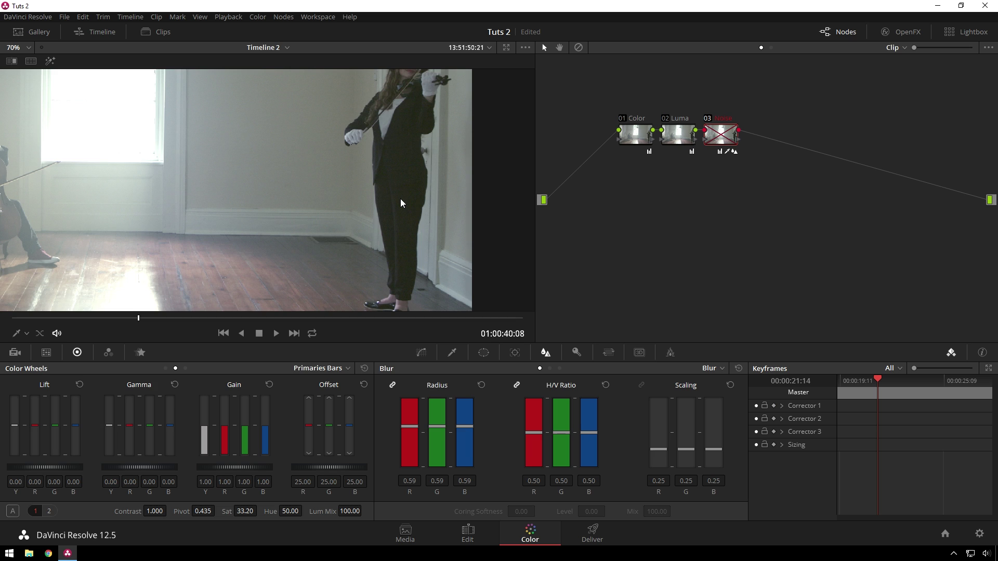
pyautogui.hotkey('ctrl', 'd')
pyautogui.scroll(-2, 329, 170)
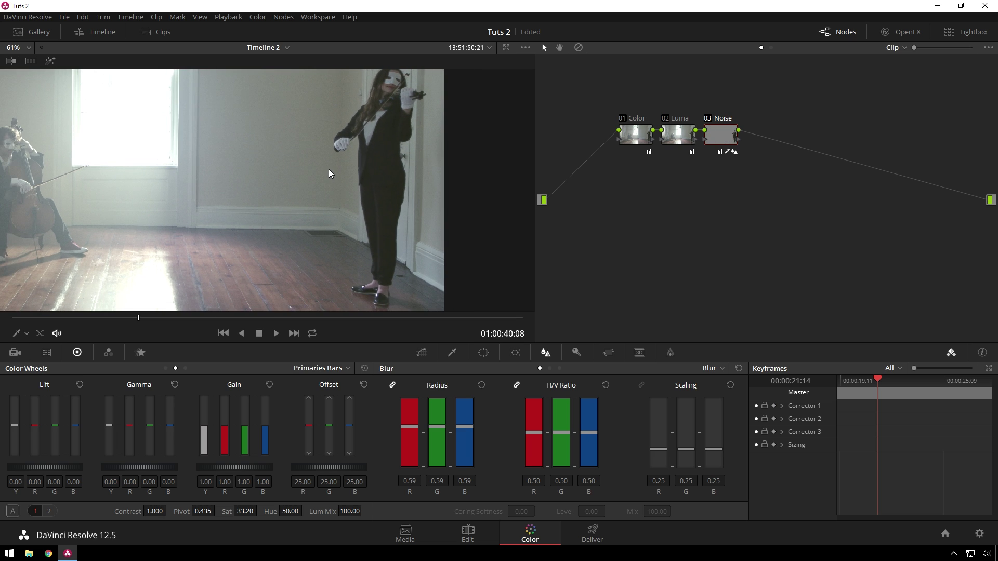
# Rename node 03 to 'Noise Cheap' and add serial node 04 after it
pyautogui.doubleClick(728, 120)
pyautogui.press('End')
pyautogui.write('Che')
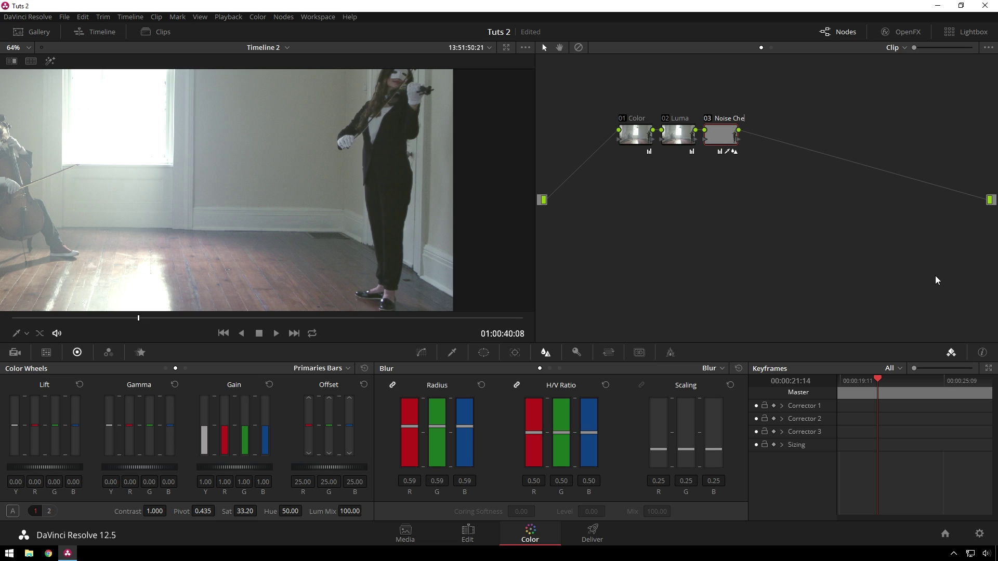
pyautogui.write('ap')
pyautogui.press('Return')
pyautogui.hotkey('alt', 's')
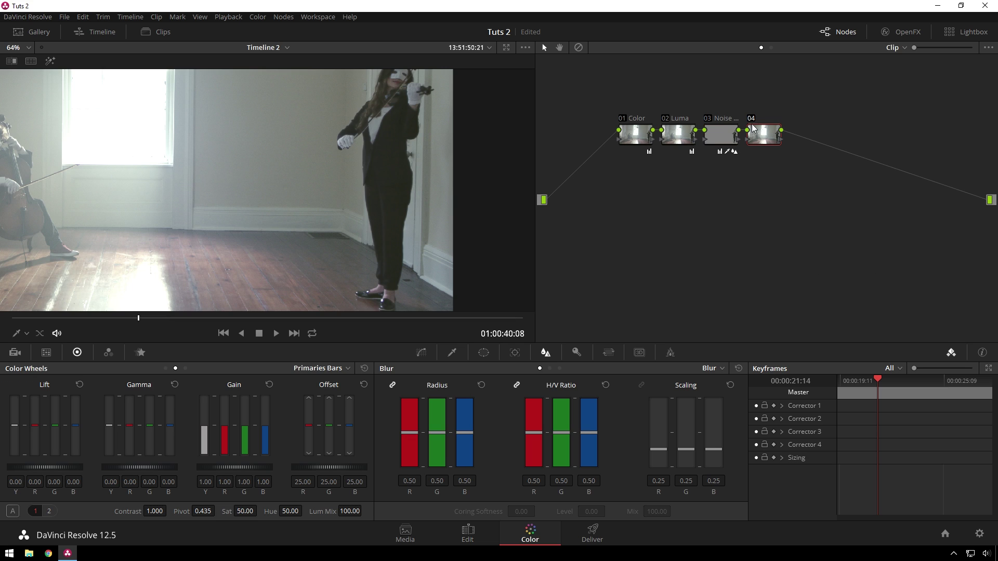
# Copy node 03's Noise Cheap grade onto node 04, then reset 04's blur radius and saturation
pyautogui.middleClick(721, 138)
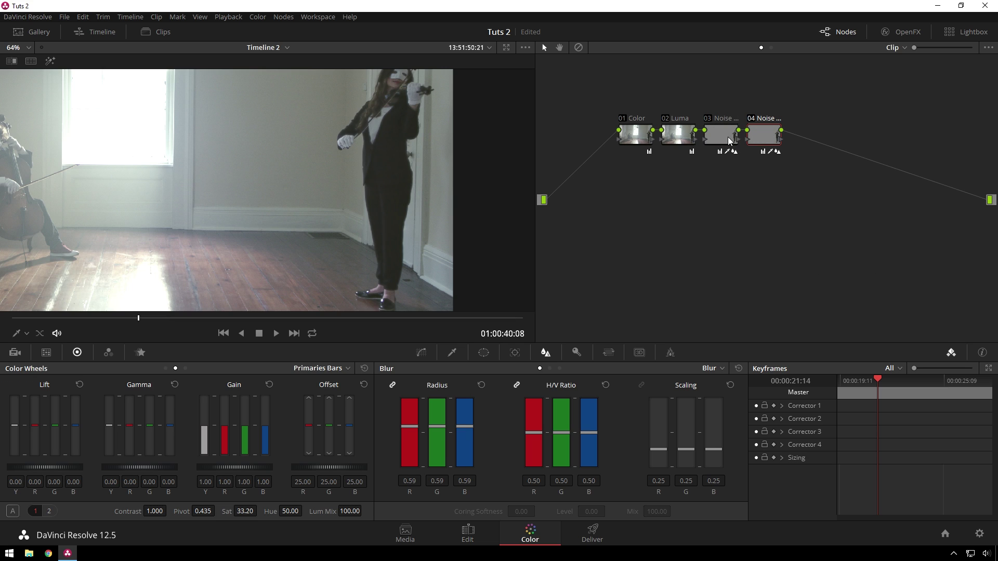
pyautogui.click(726, 138)
pyautogui.click(767, 138)
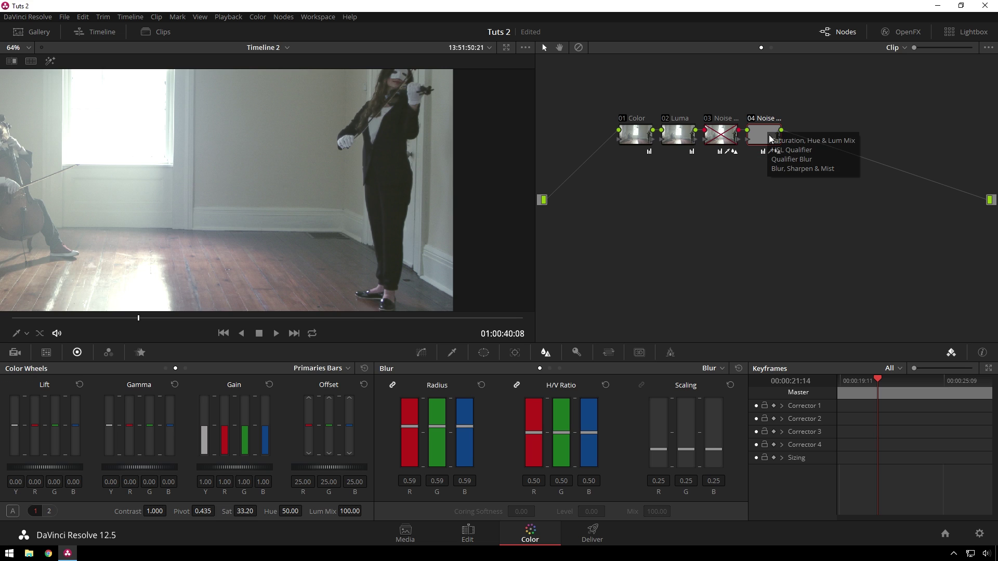
pyautogui.click(482, 386)
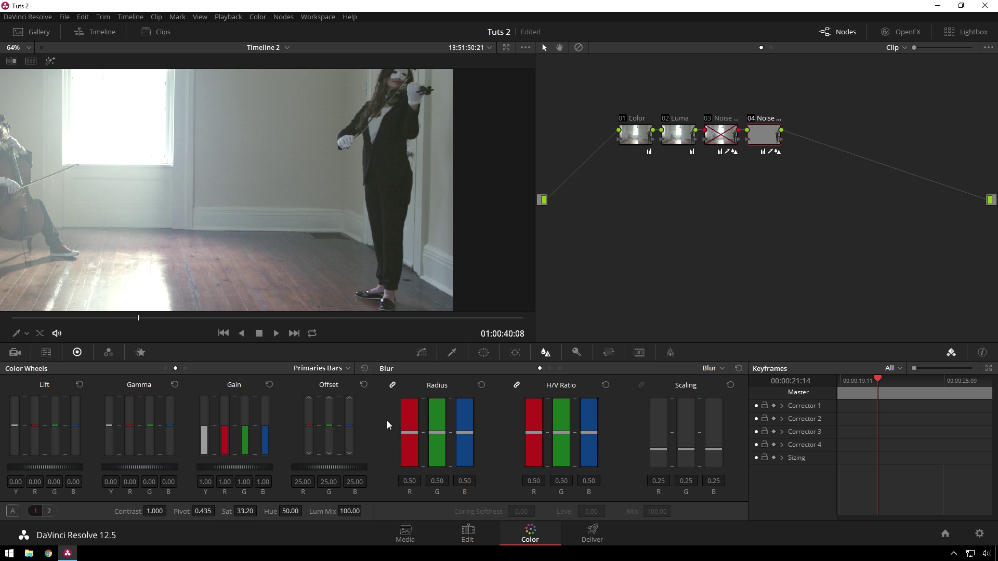
pyautogui.doubleClick(232, 515)
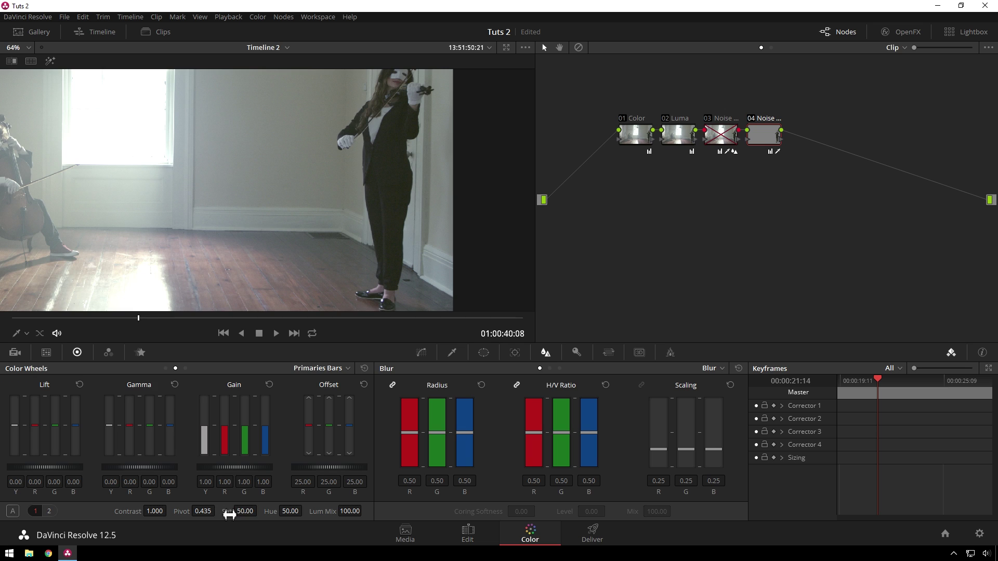
# Give node 04 Better motion estimation and raise its temporal luma and chroma thresholds to 75.4
pyautogui.click(137, 352)
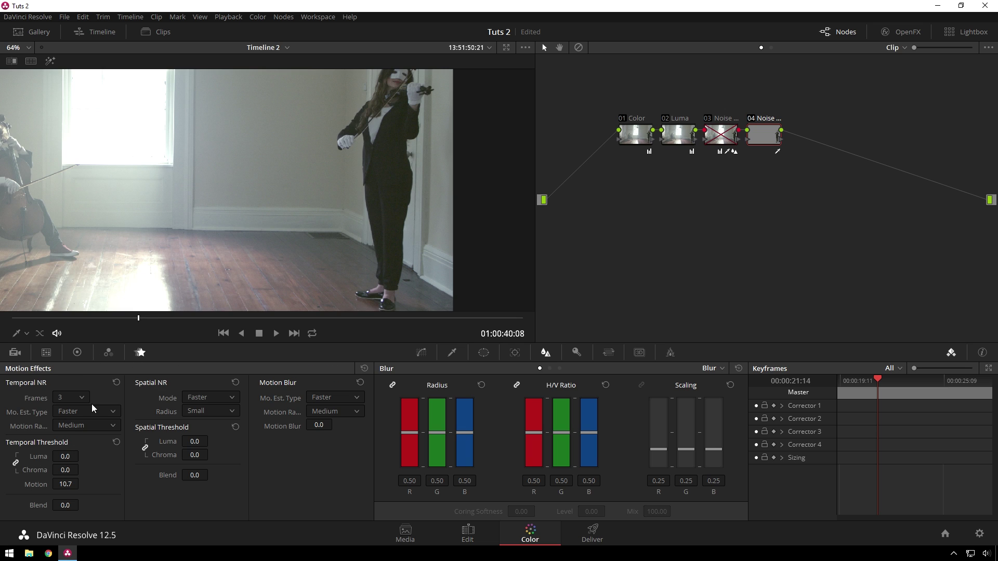
pyautogui.click(92, 408)
pyautogui.click(78, 436)
pyautogui.moveTo(66, 456); pyautogui.dragTo(81, 457)
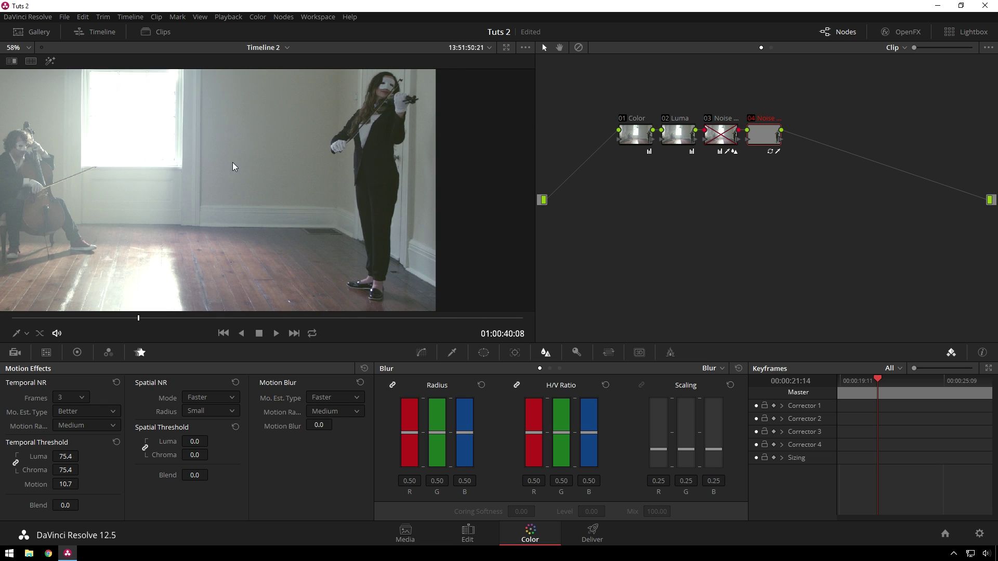
pyautogui.scroll(-2, 286, 177)
pyautogui.scroll(-1, 286, 176)
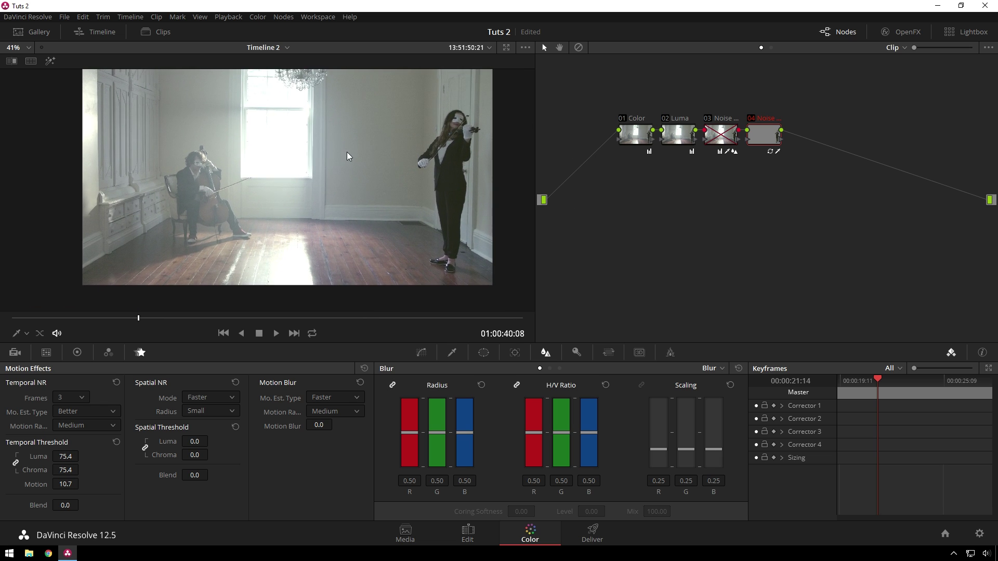